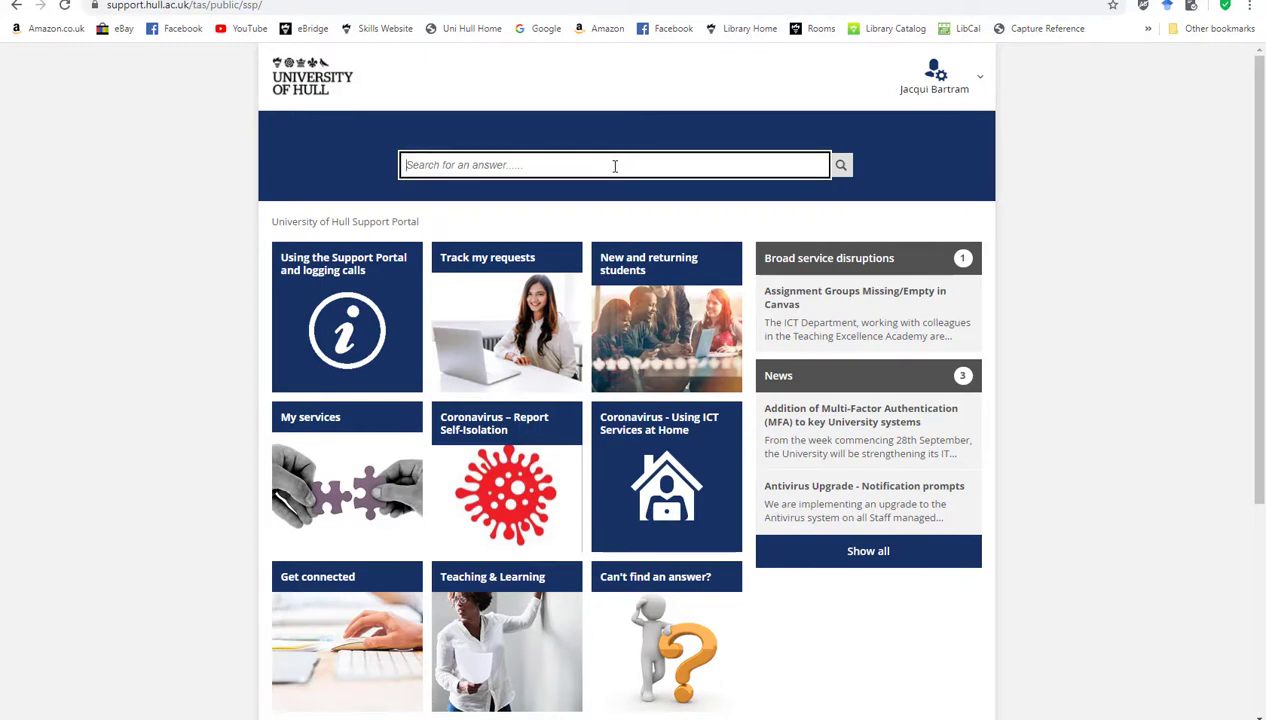
Step: Search the University of Hull Support Portal for "EndNote" and open the "Endnote for Home Use" knowledge article
text(EndN)
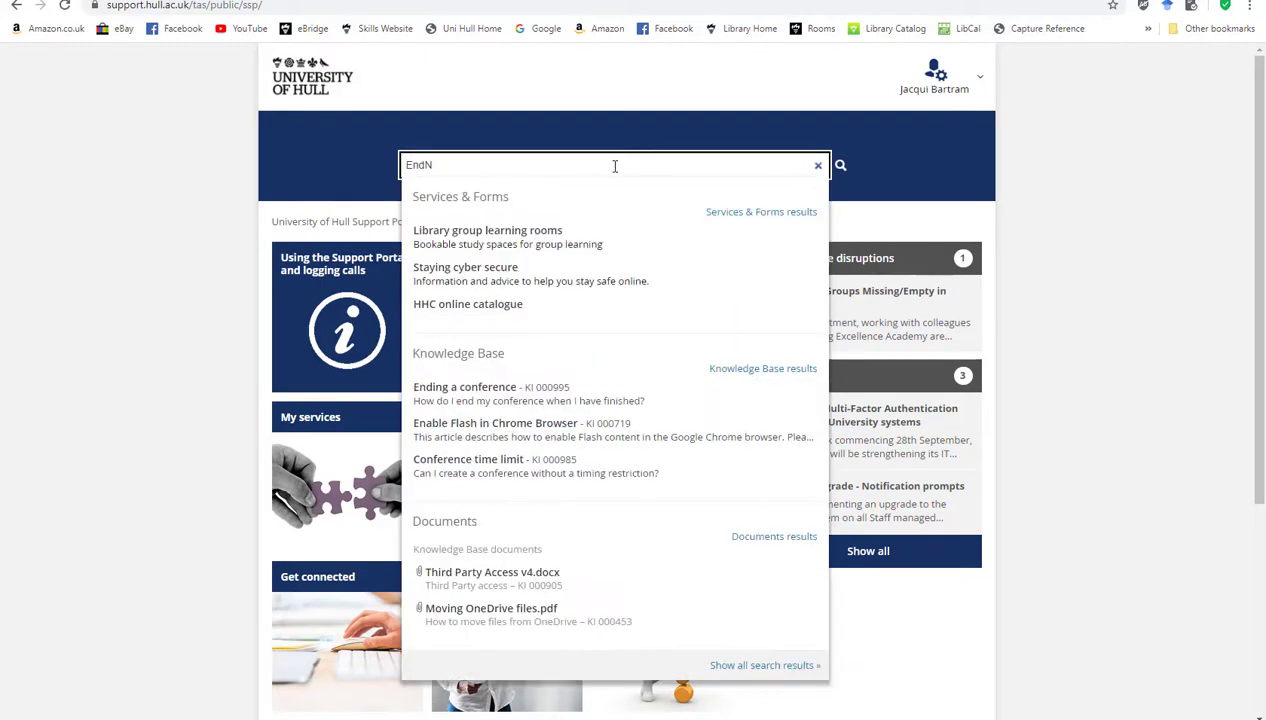
text(ote)
key(Return)
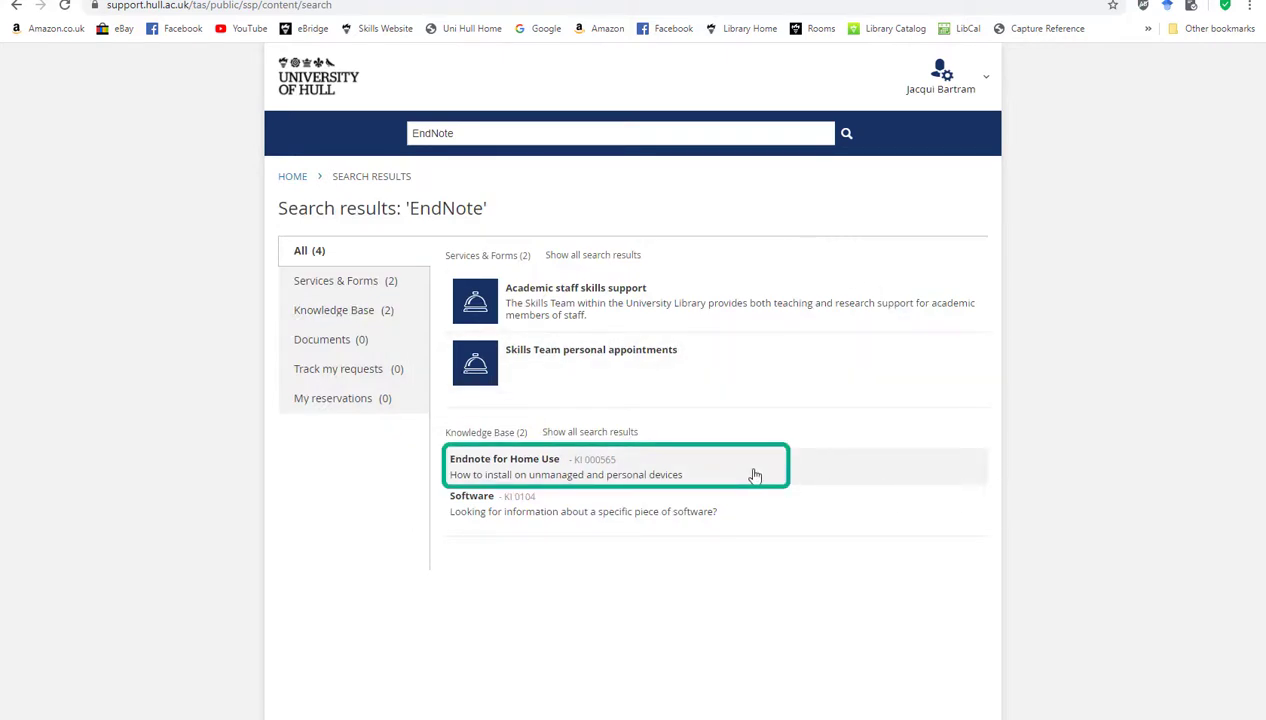
click(755, 476)
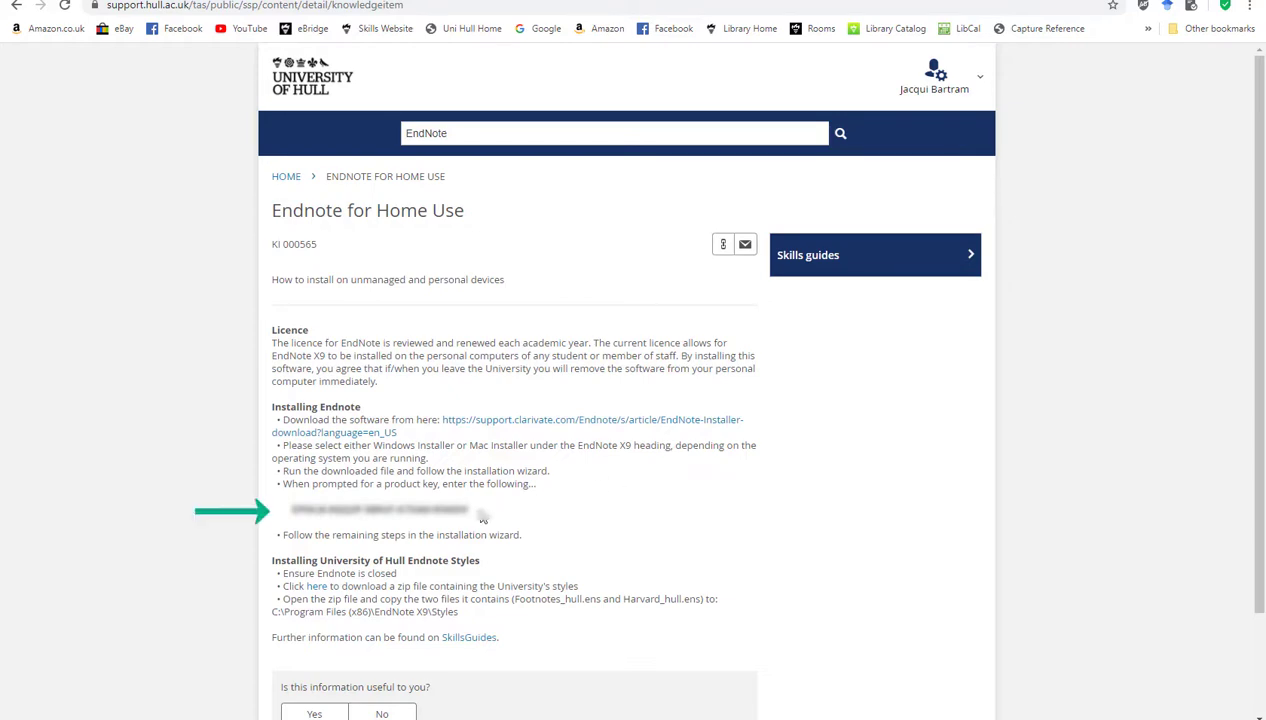
Step: Copy the product key from the article and download the EndNote X9 Windows installer from the linked Clarivate page
mouse_move(480, 514)
mouse_down()
mouse_move(286, 525)
mouse_move(296, 514)
mouse_up()
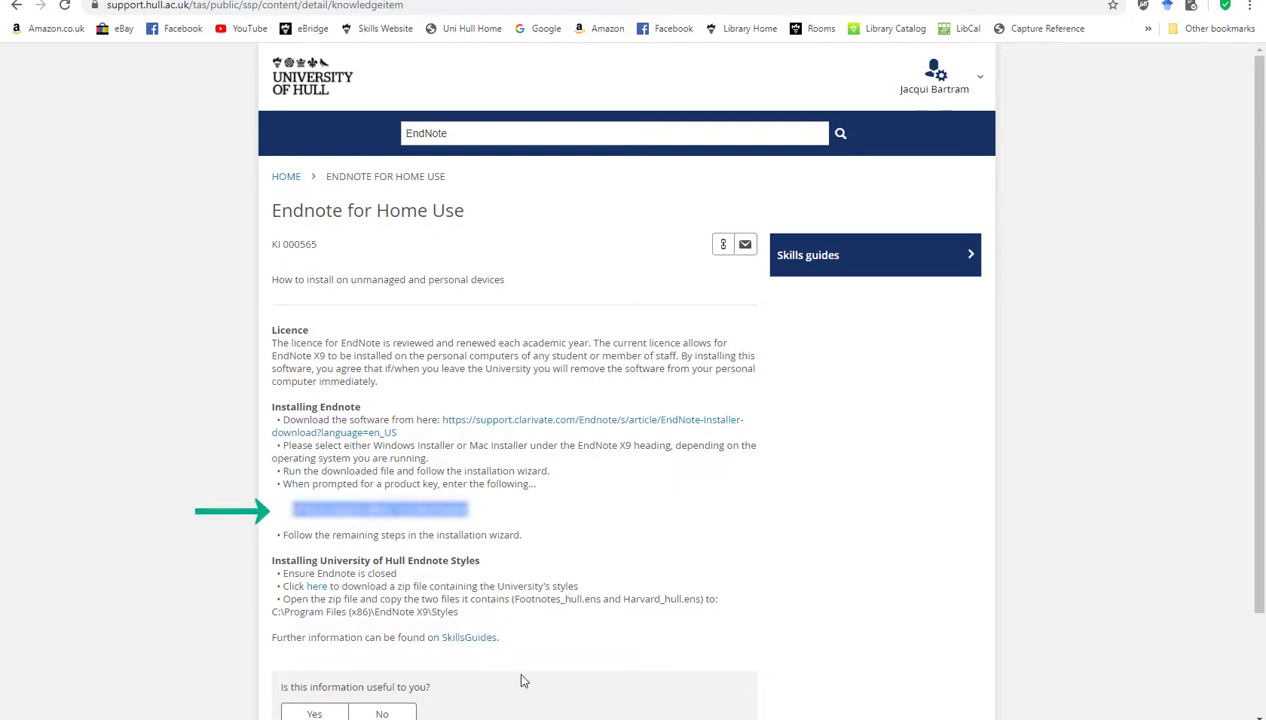
key(ctrl+c)
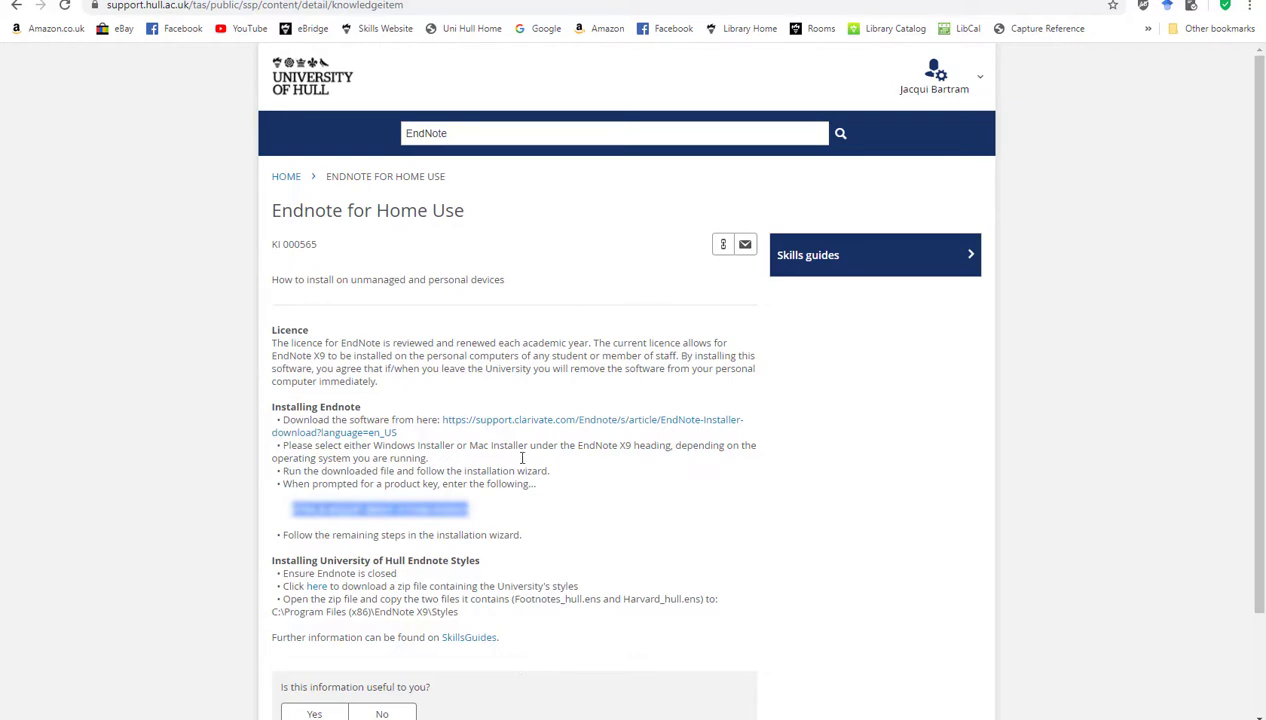
click(660, 425)
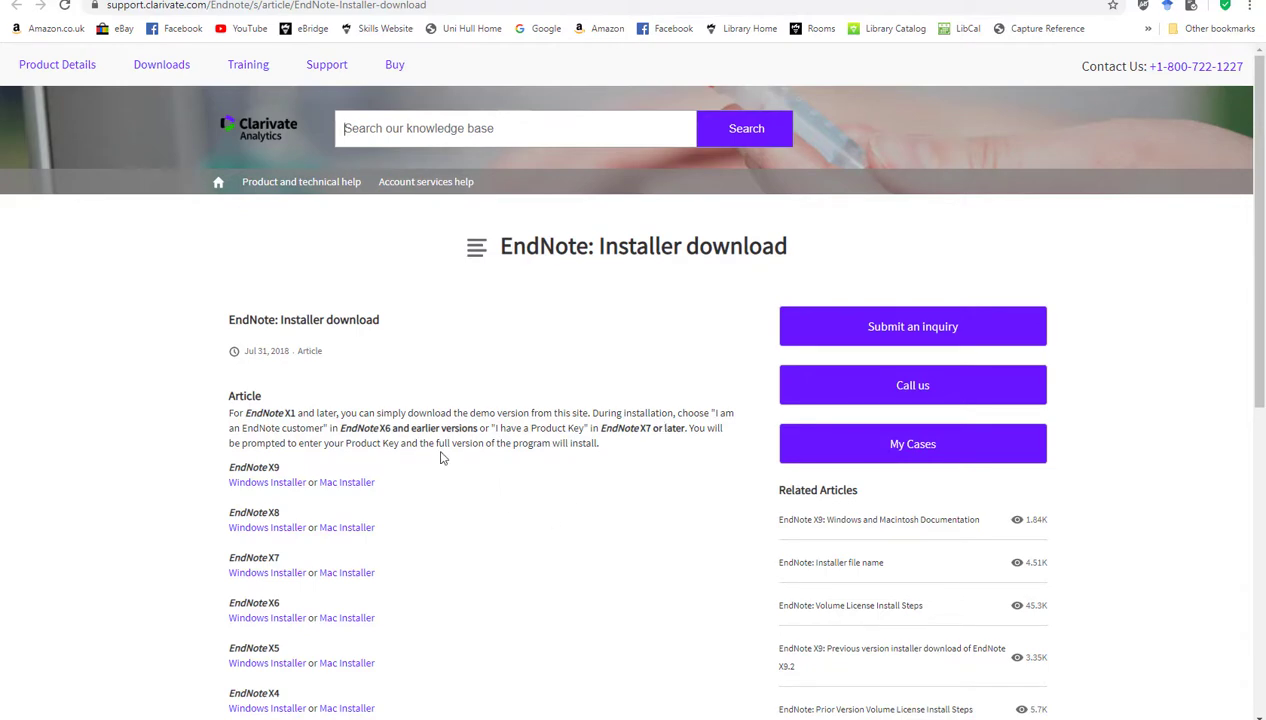
click(271, 484)
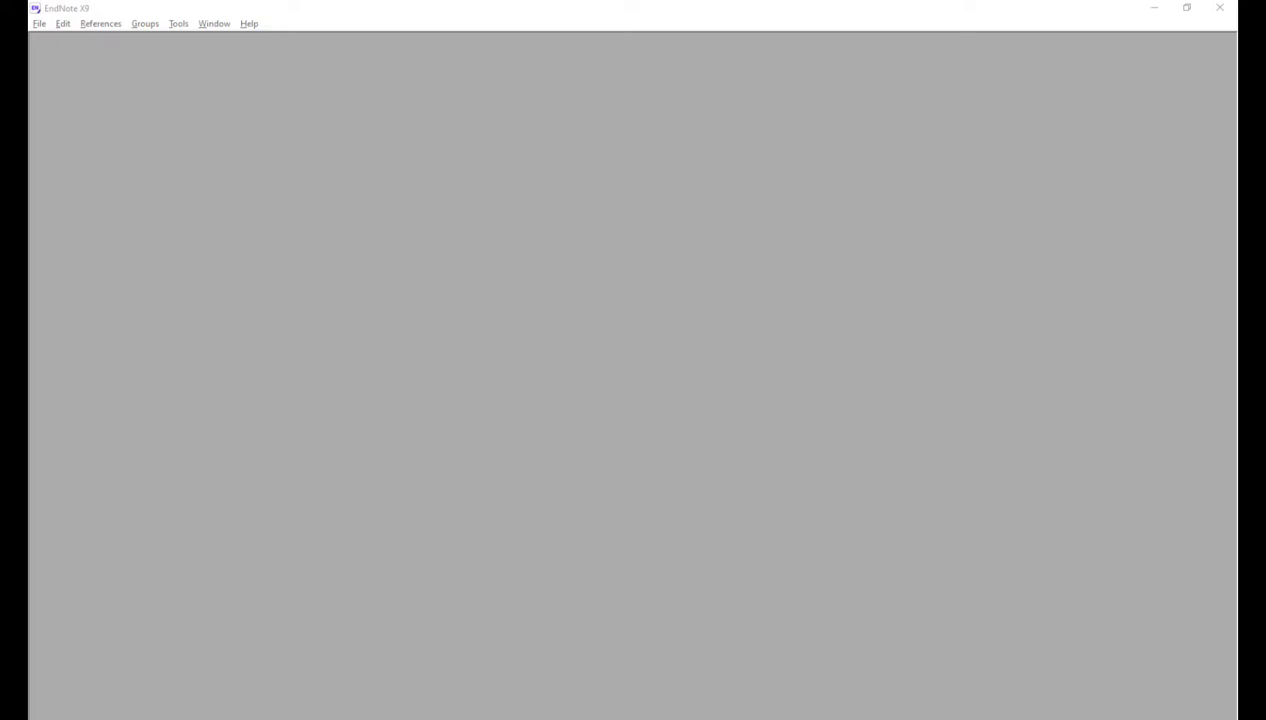
Step: Create a new EndNote library named My EndNote Library.enl in the Documents folder
click(38, 24)
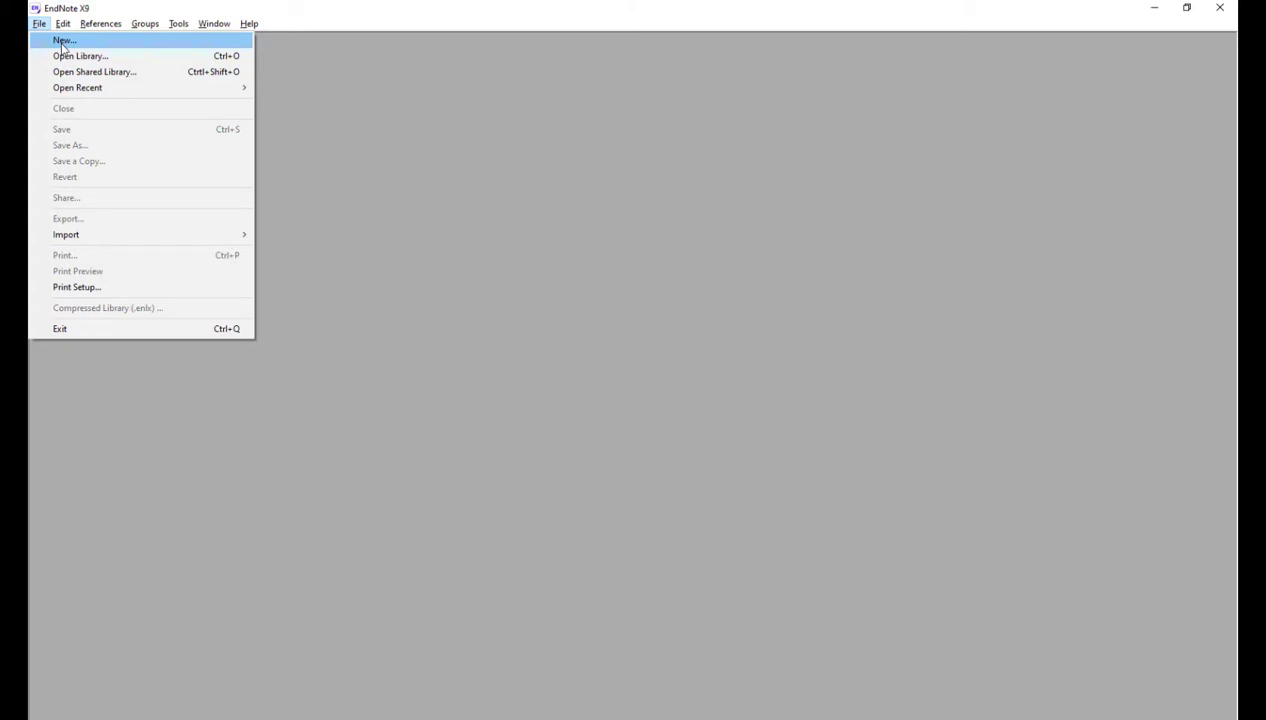
click(62, 42)
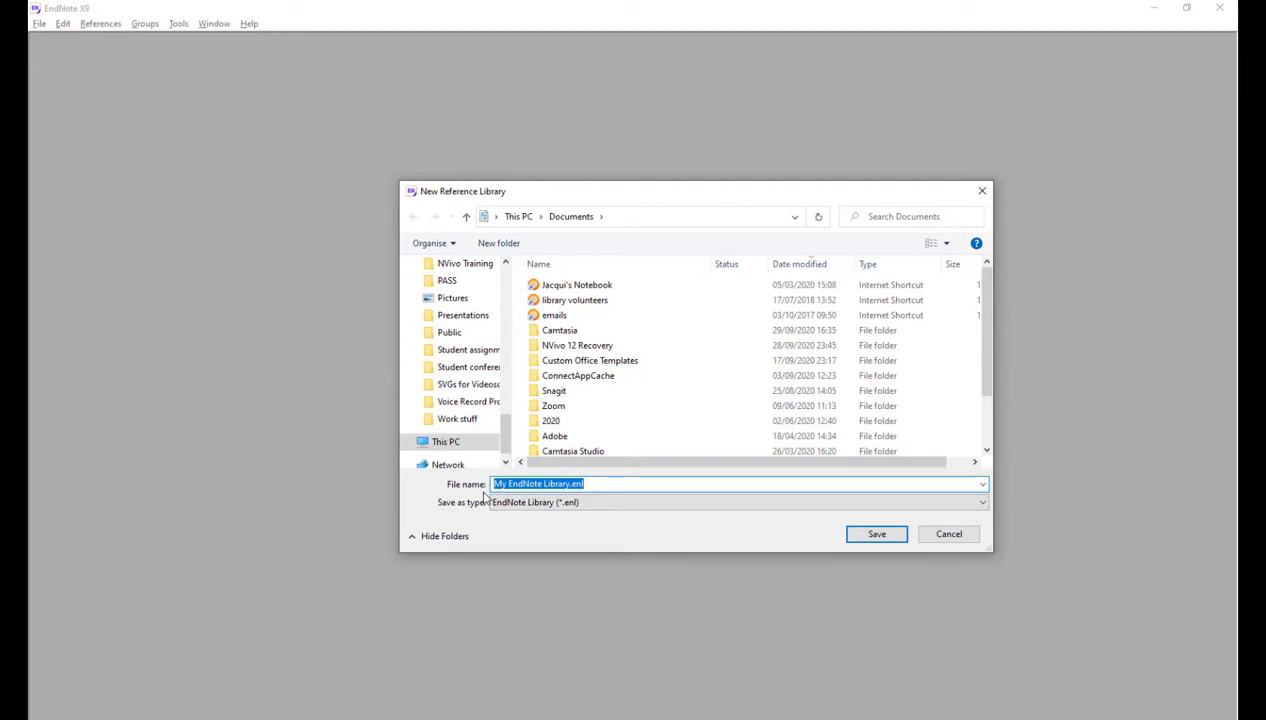
click(570, 483)
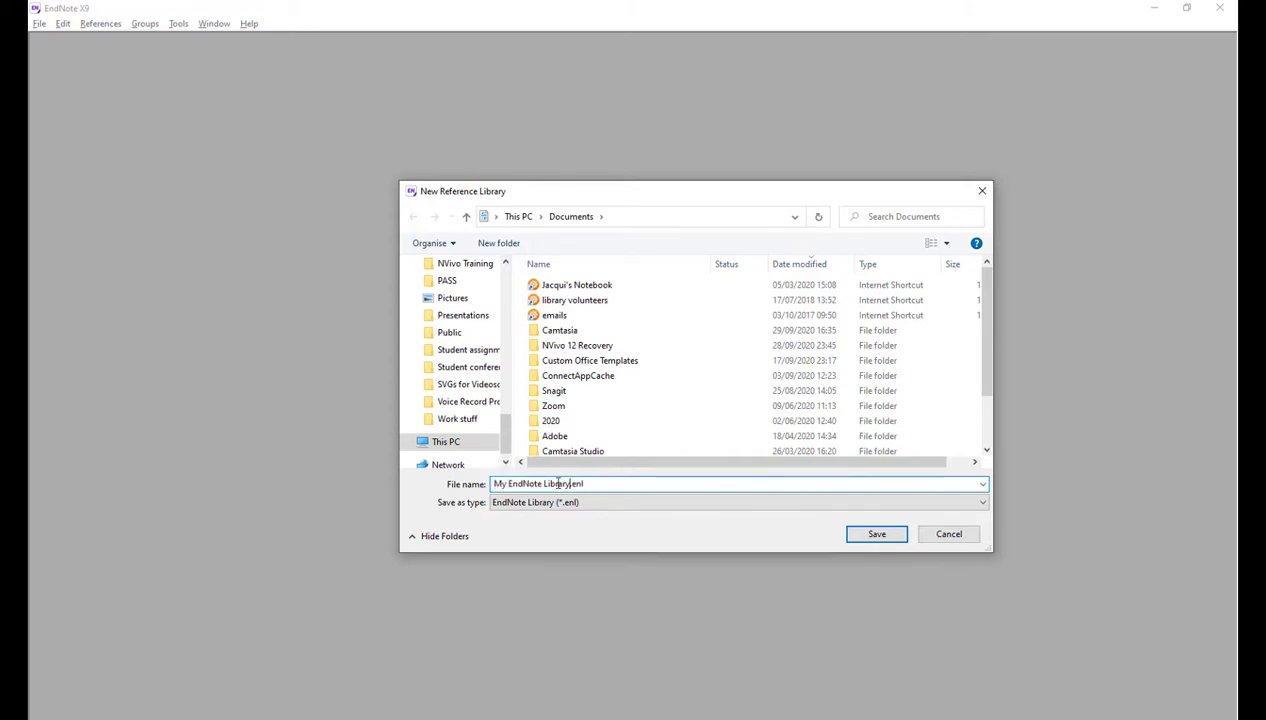
click(891, 542)
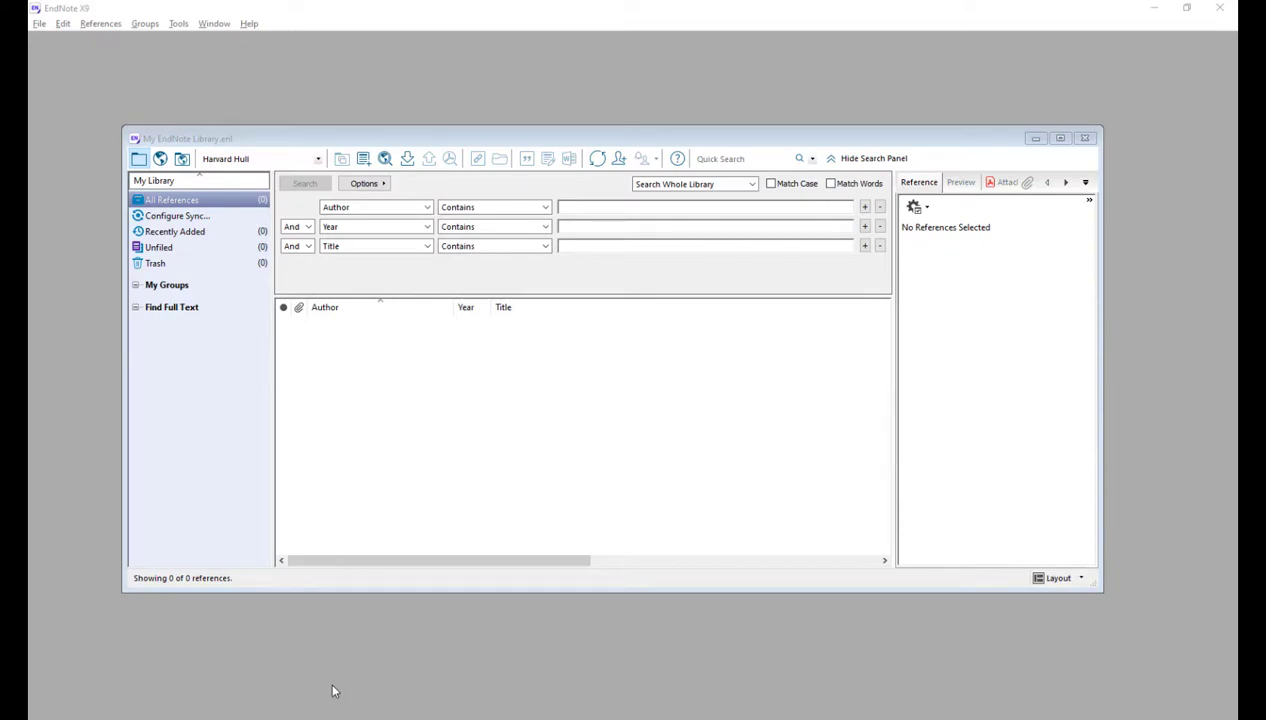
Step: Switch to File Explorer and select My EndNote Library.enl together with the My EndNote Library.Data folder in Documents
key(alt+Tab)
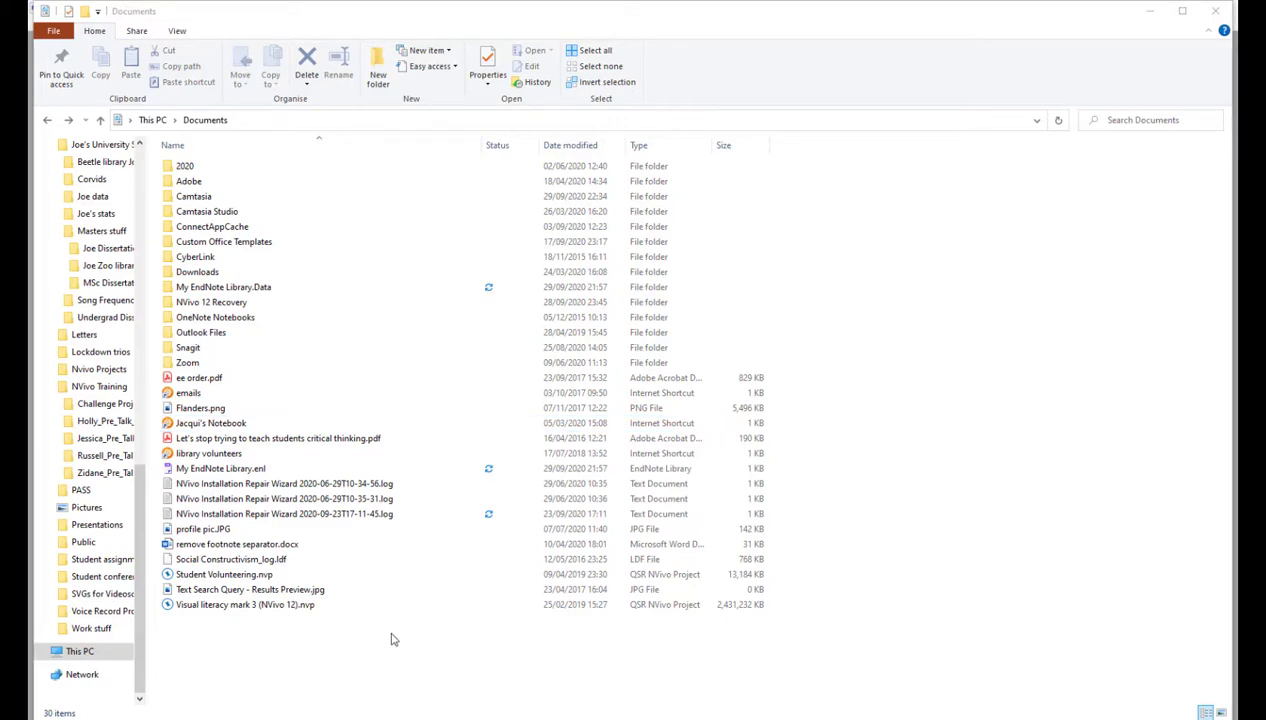
click(268, 471)
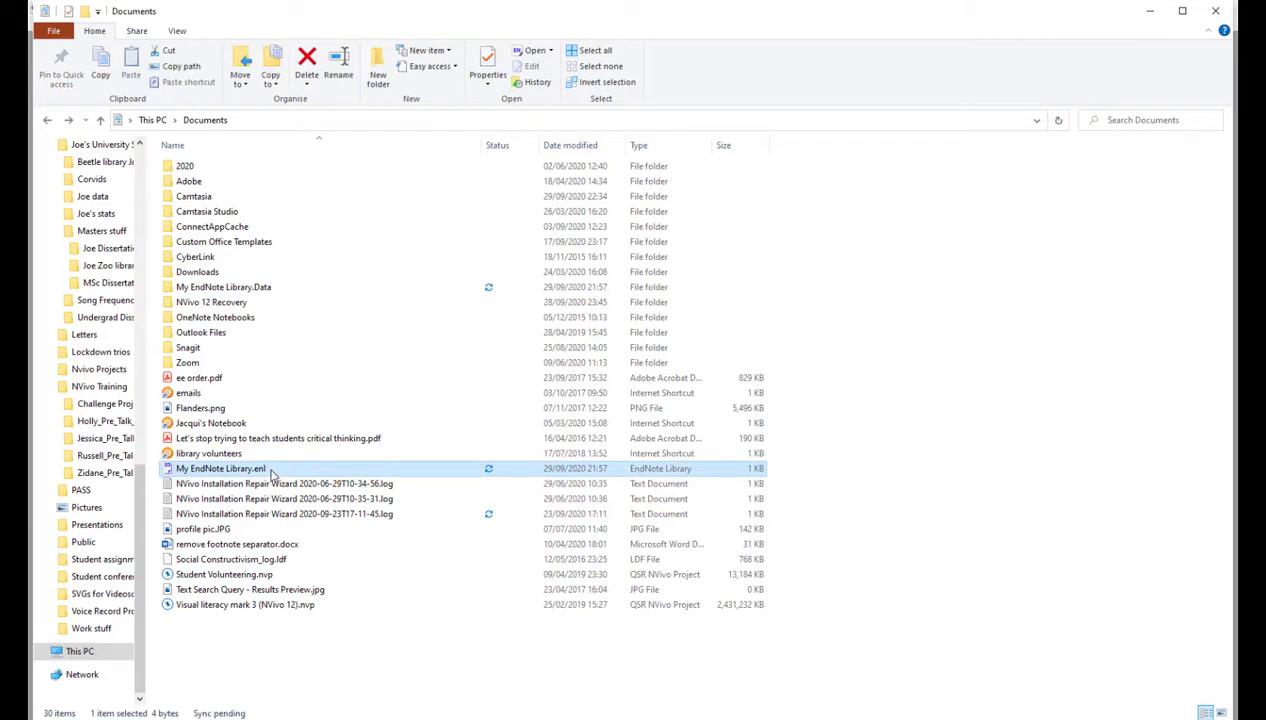
ctrl+click(260, 288)
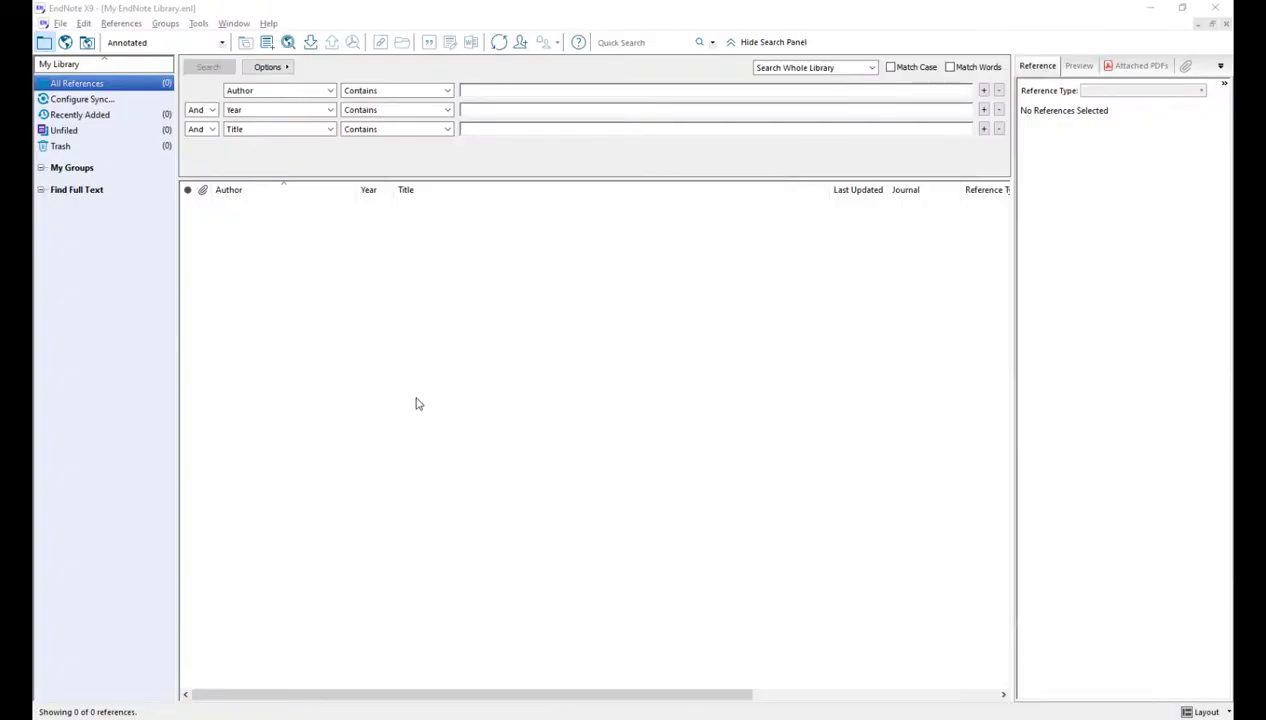
Step: Switch to EndNote and look through the available output styles, including the option to select another style, without changing the current one
click(222, 43)
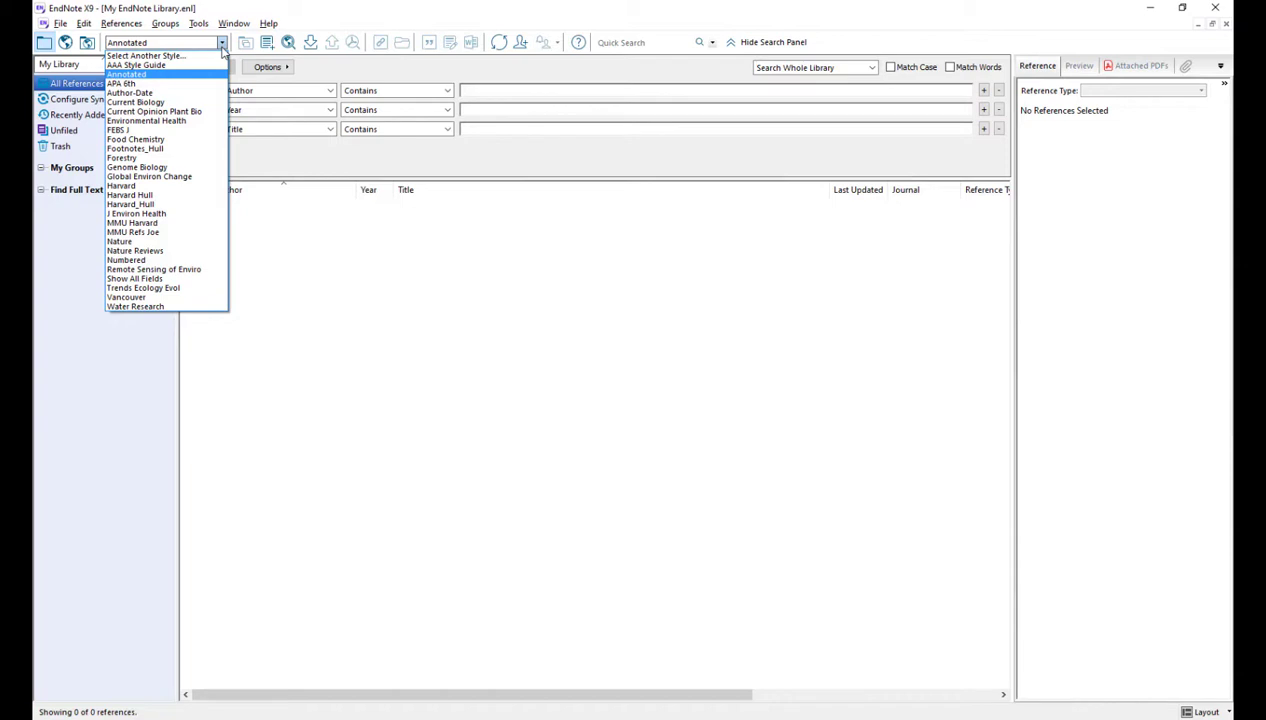
click(148, 56)
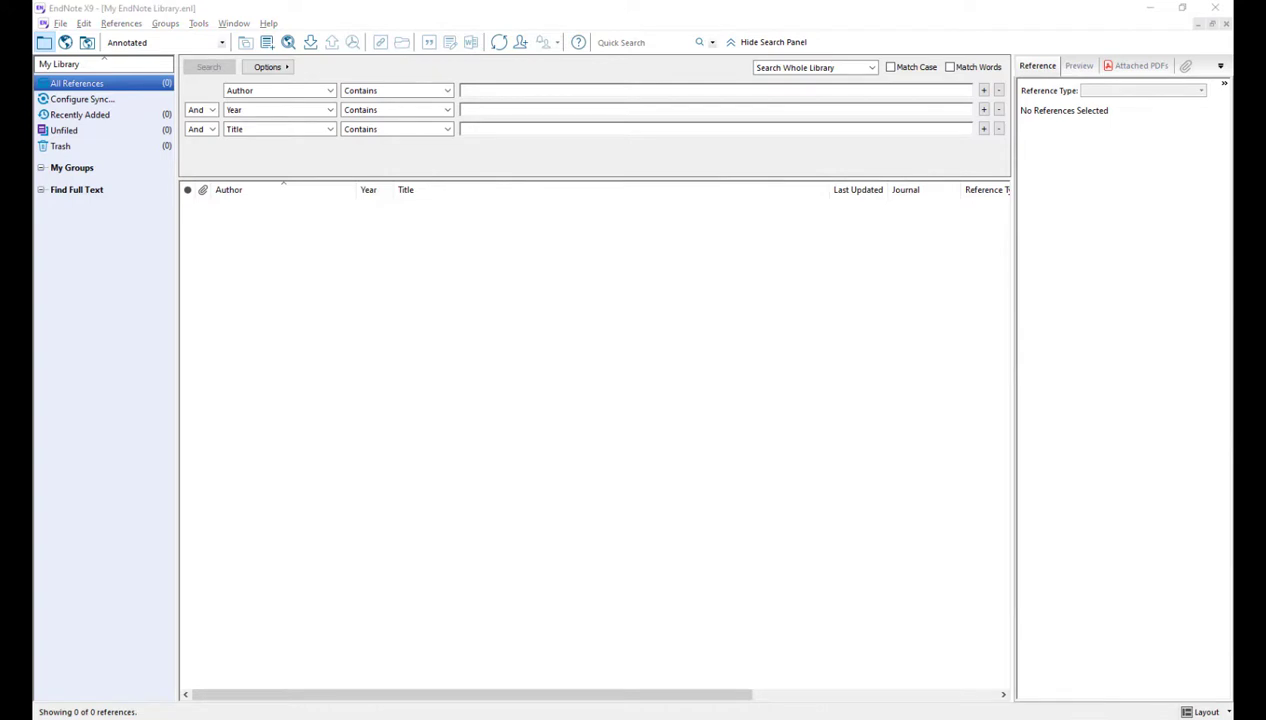
click(221, 43)
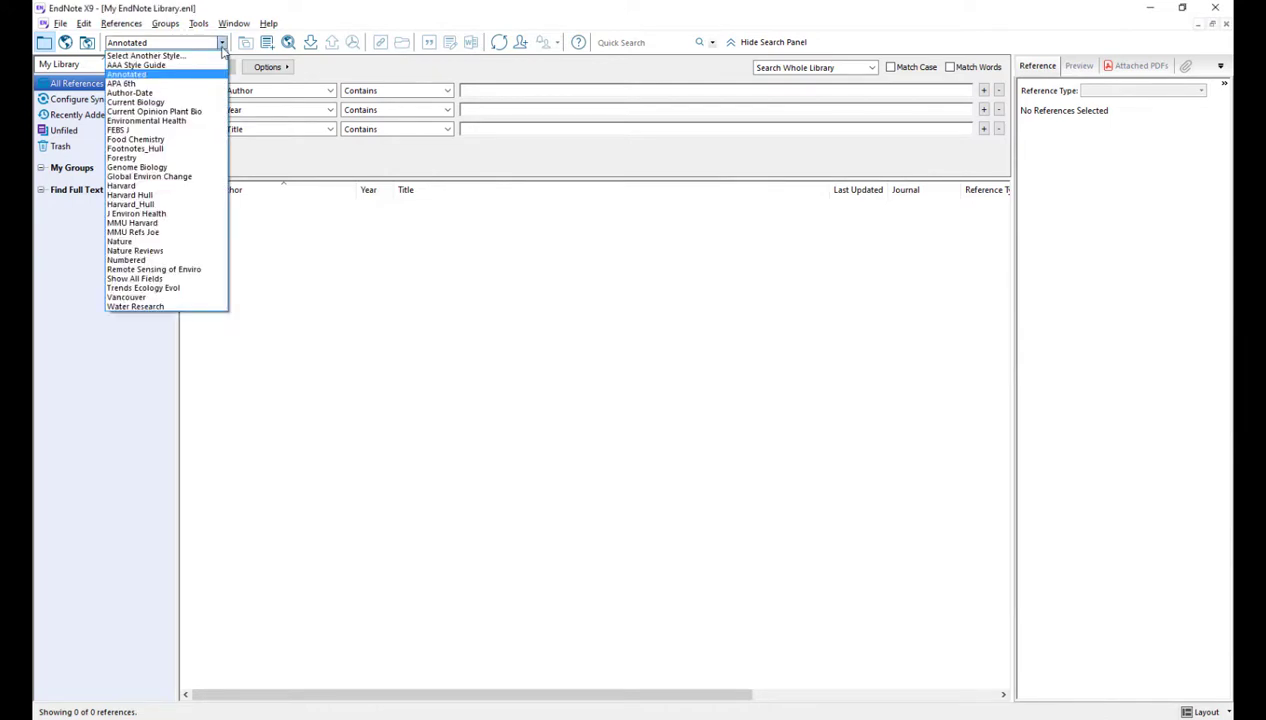
click(328, 243)
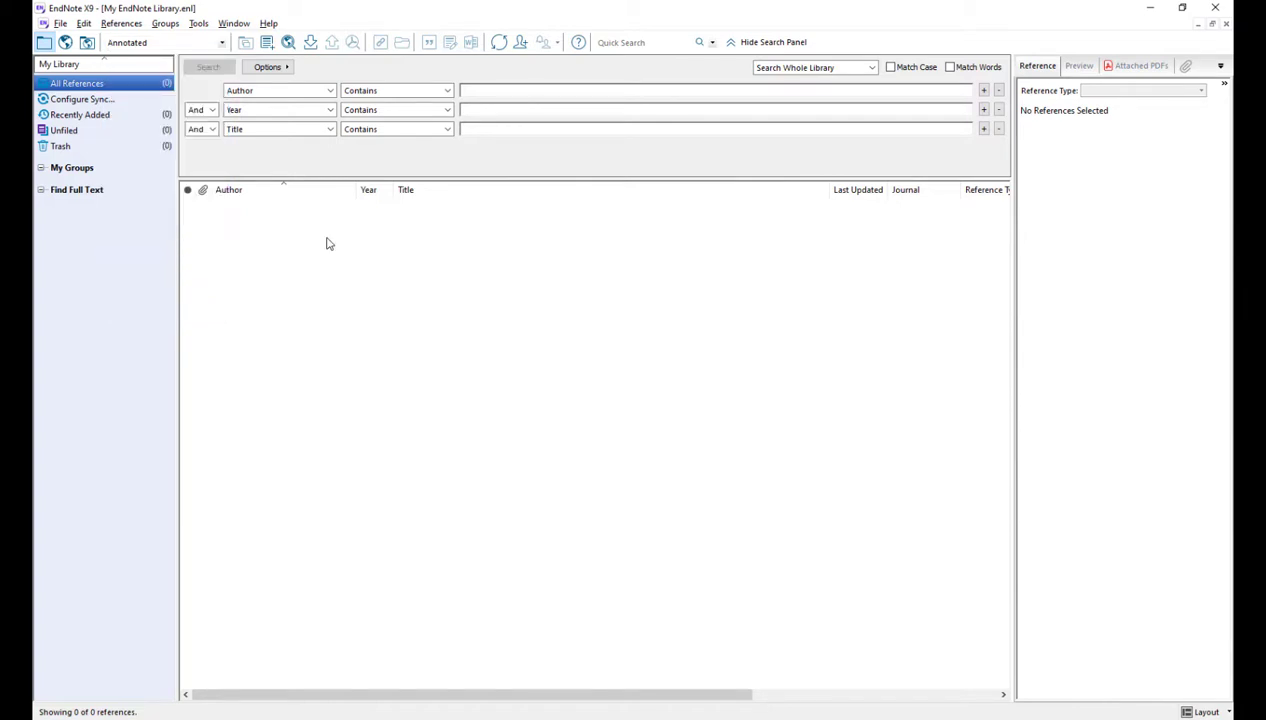
Step: Open a blank new reference, look through the available reference types, and close it without entering anything
click(269, 46)
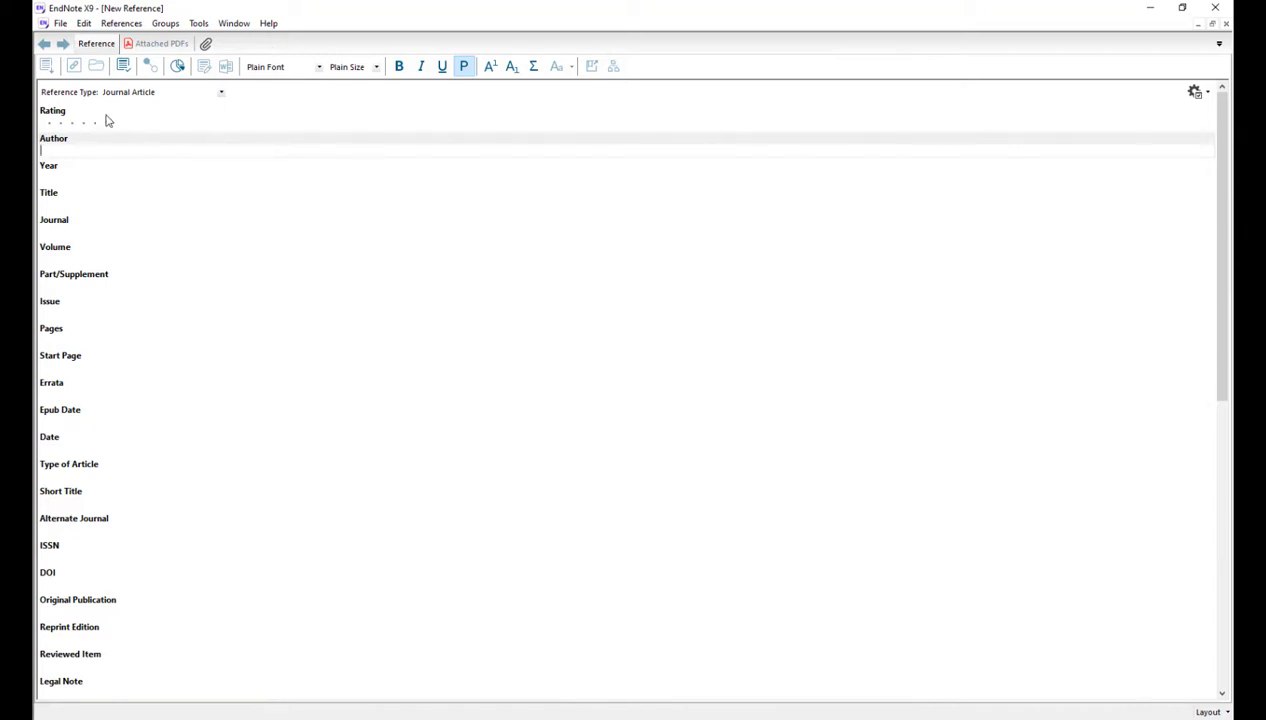
click(221, 93)
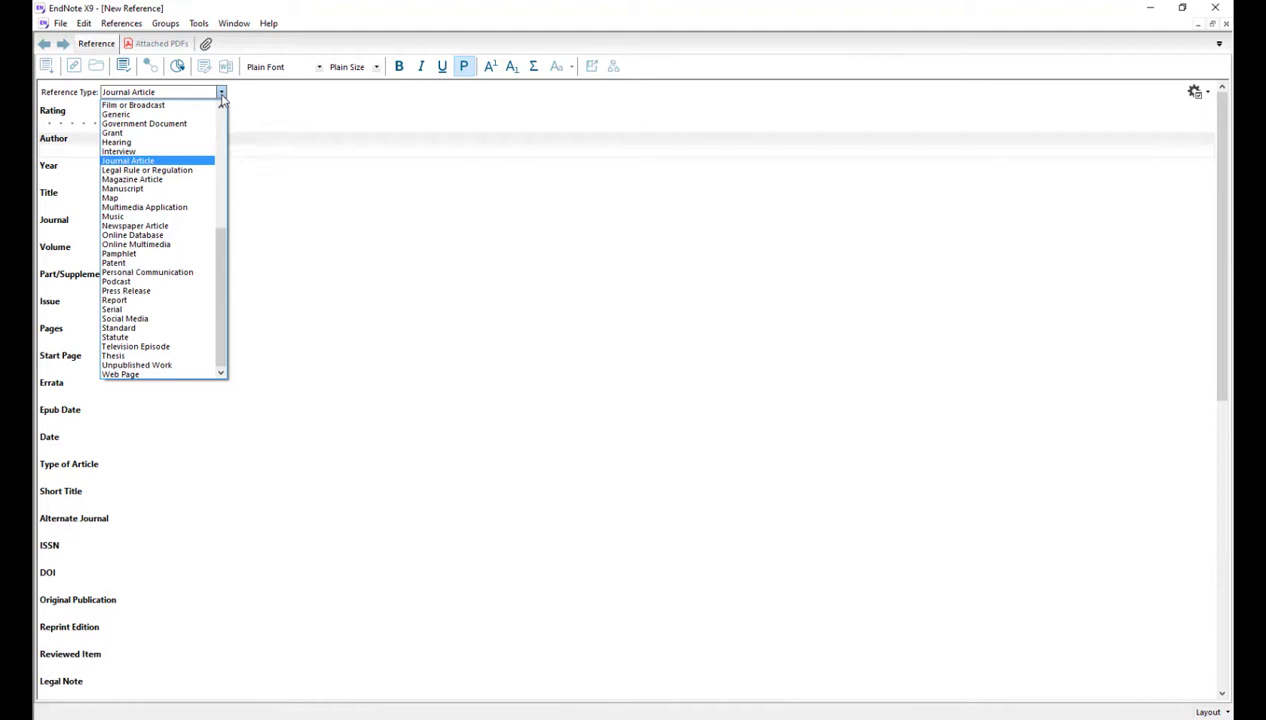
drag(222, 251, 353, 266)
click(353, 261)
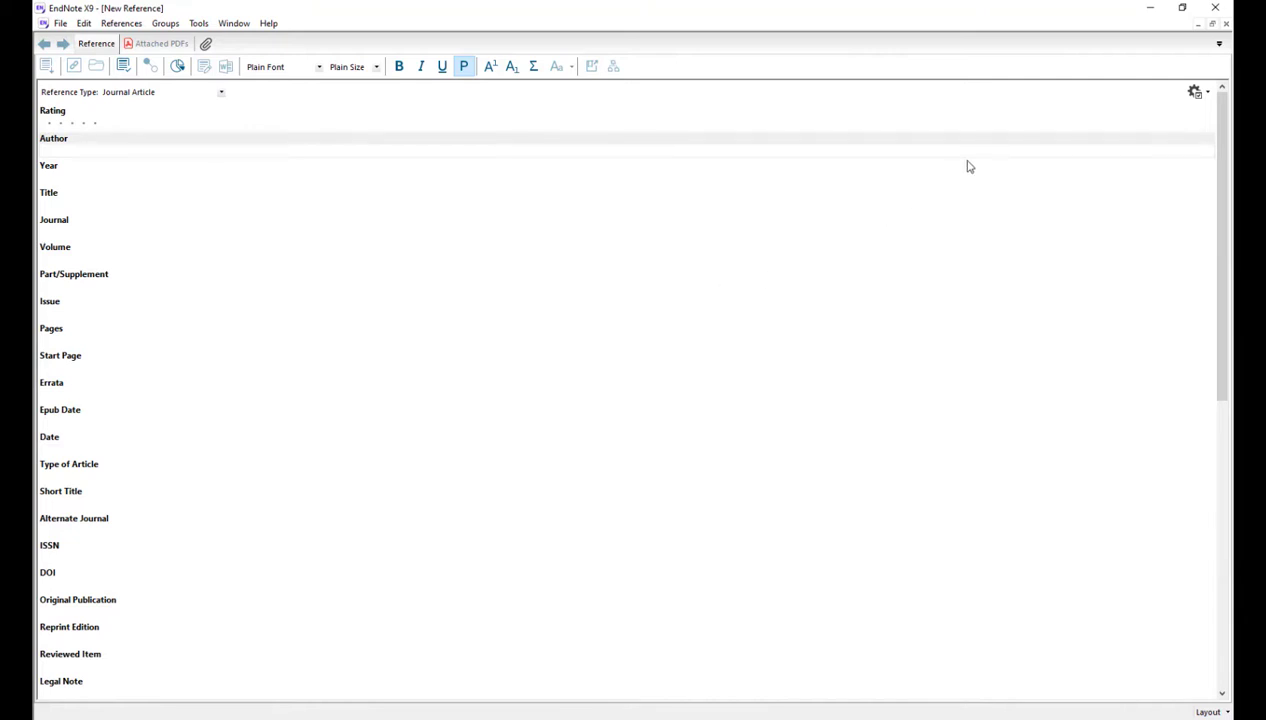
click(1225, 25)
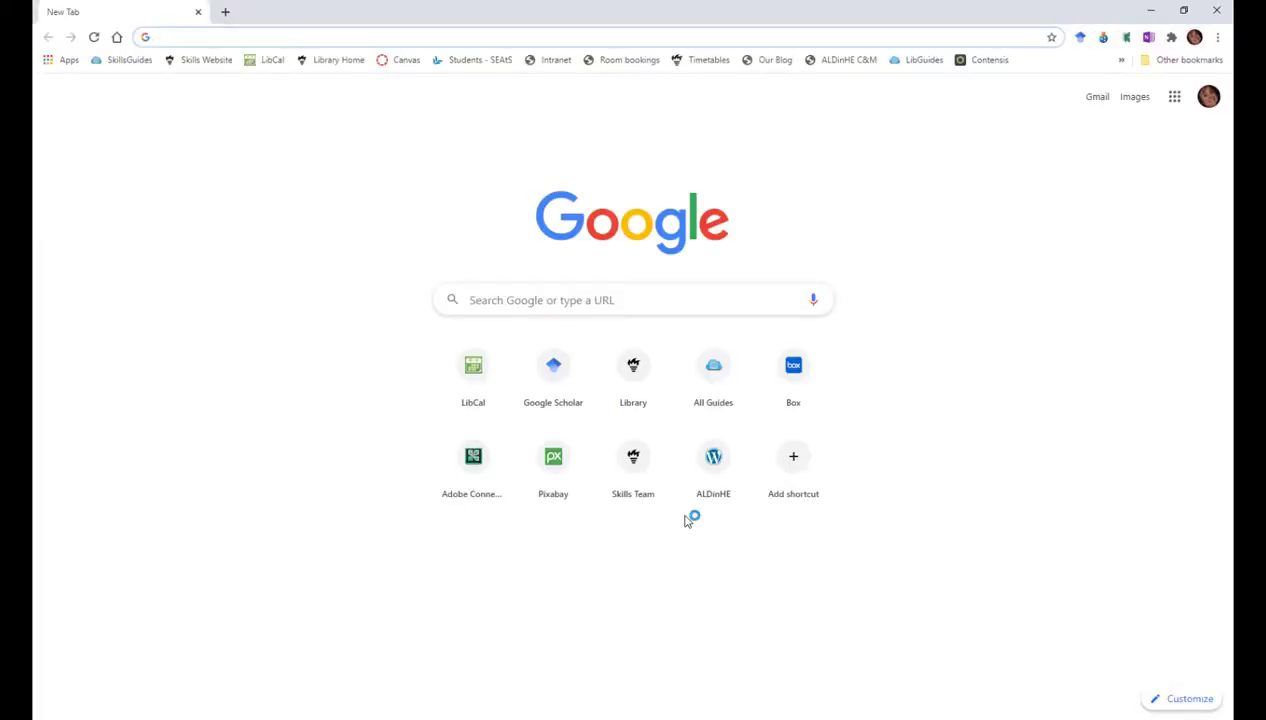
Step: Switch to Chrome and go from the Skills Team website through SkillsGuides and Referencing software to the EndNote guide page
click(203, 62)
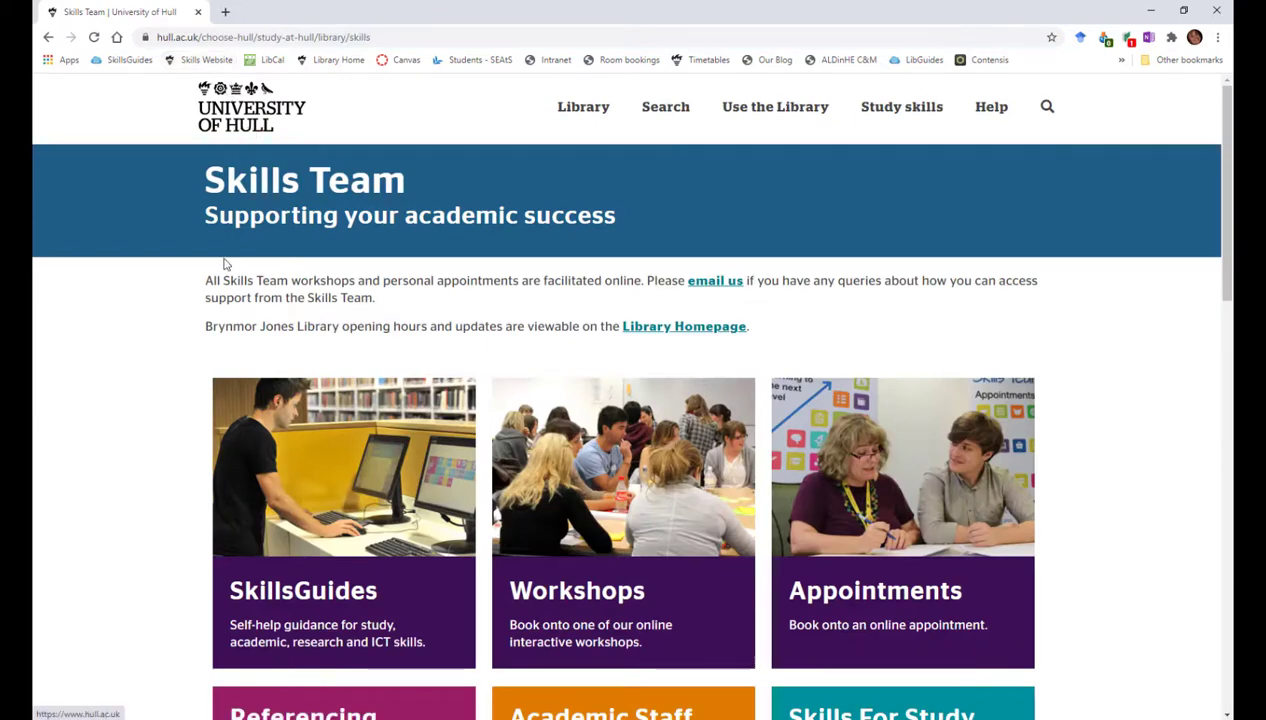
click(349, 538)
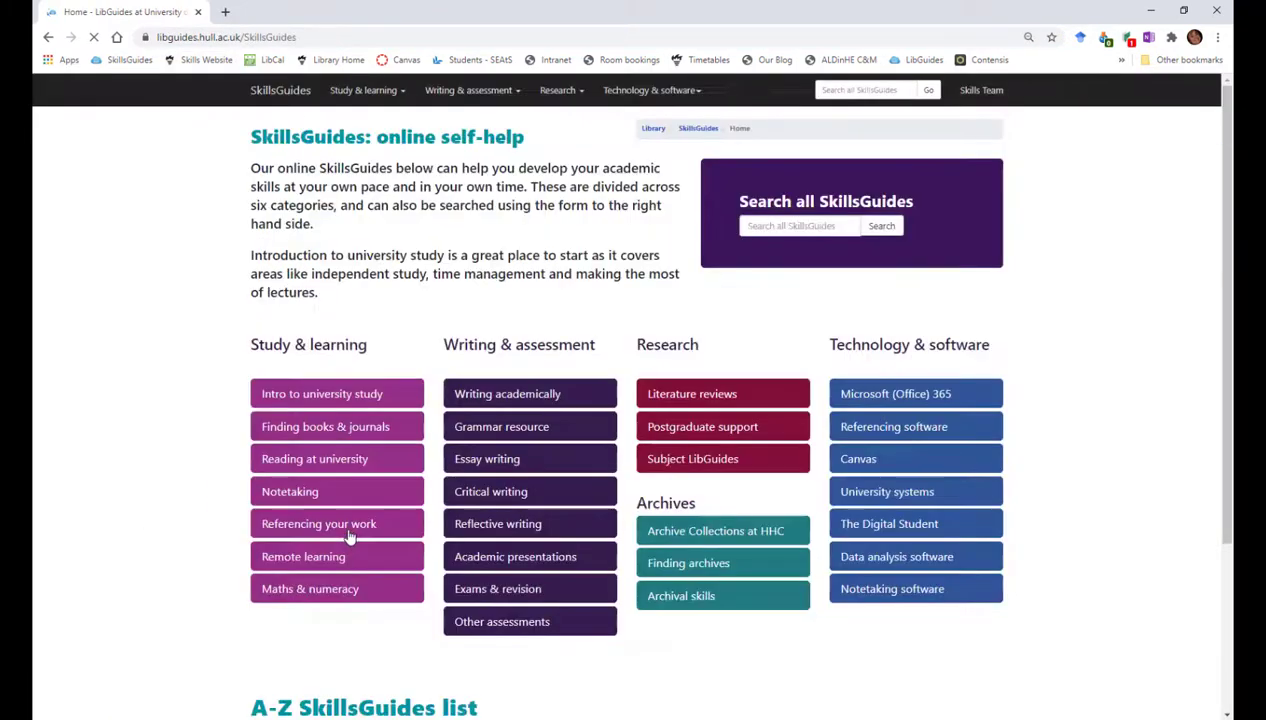
click(926, 437)
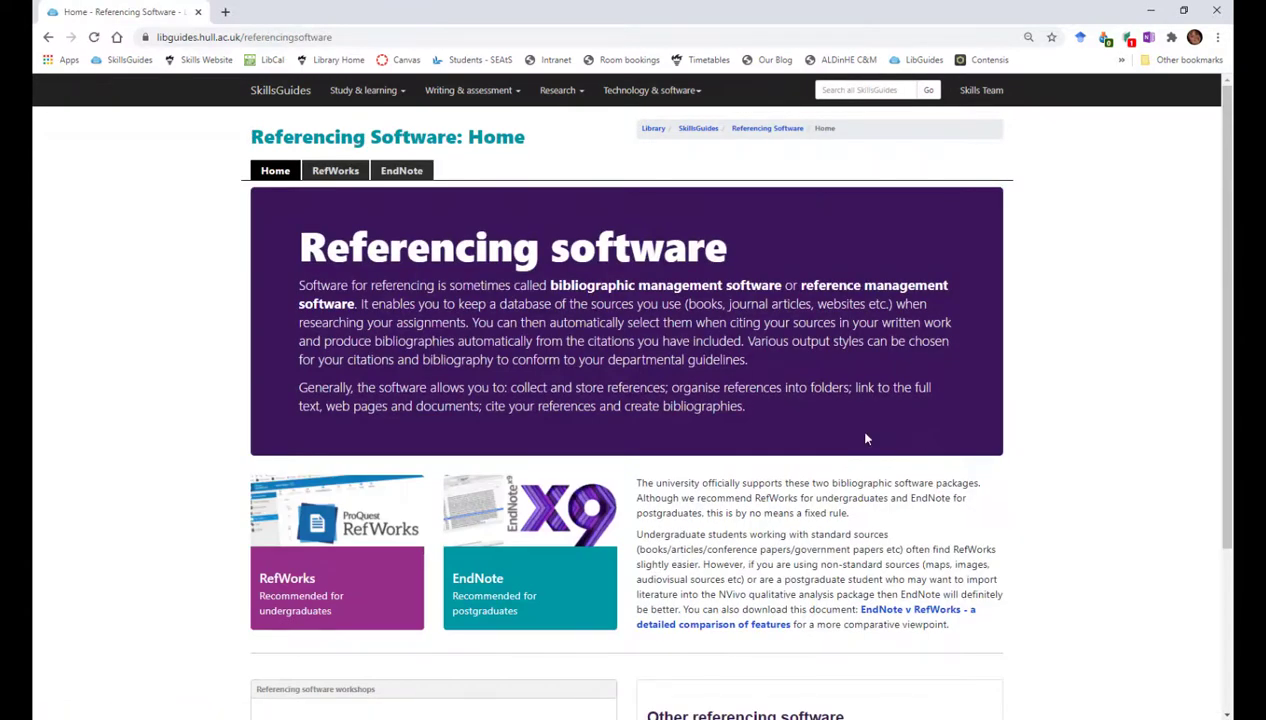
click(543, 569)
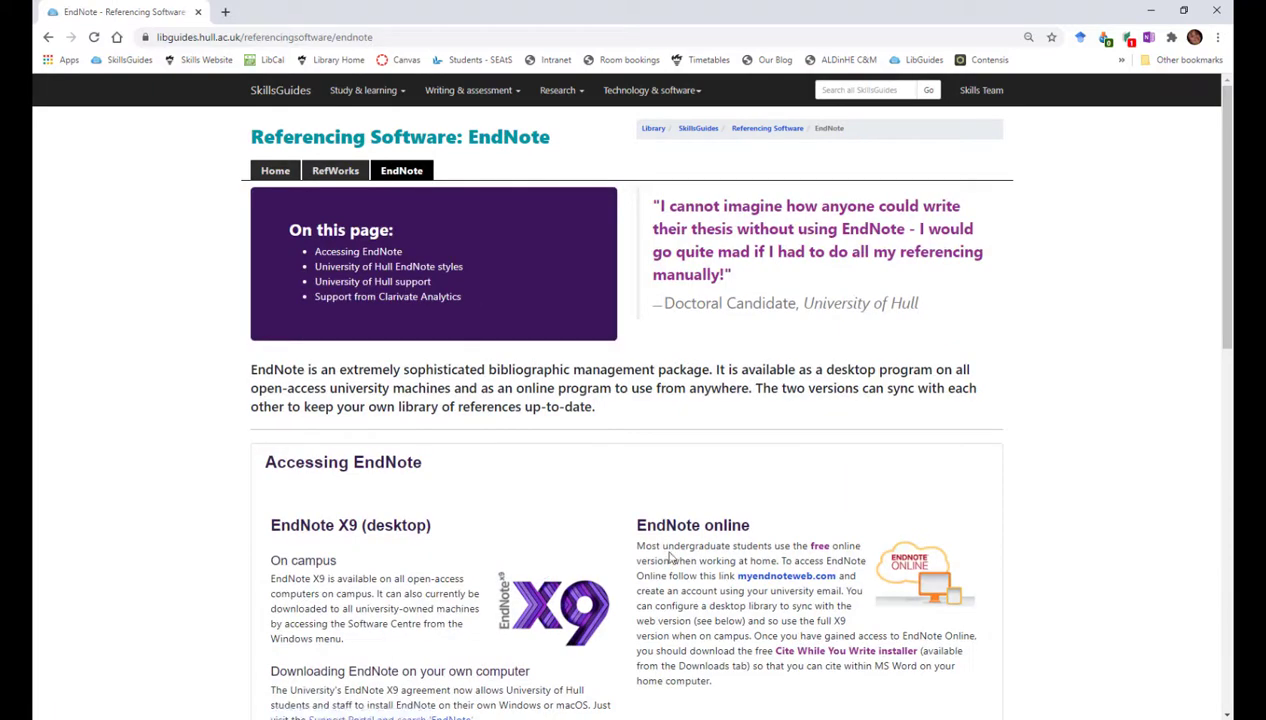
Step: Download the Footnotes Hull style from the University of Hull EndNote styles section
scroll(670, 551, down, 6)
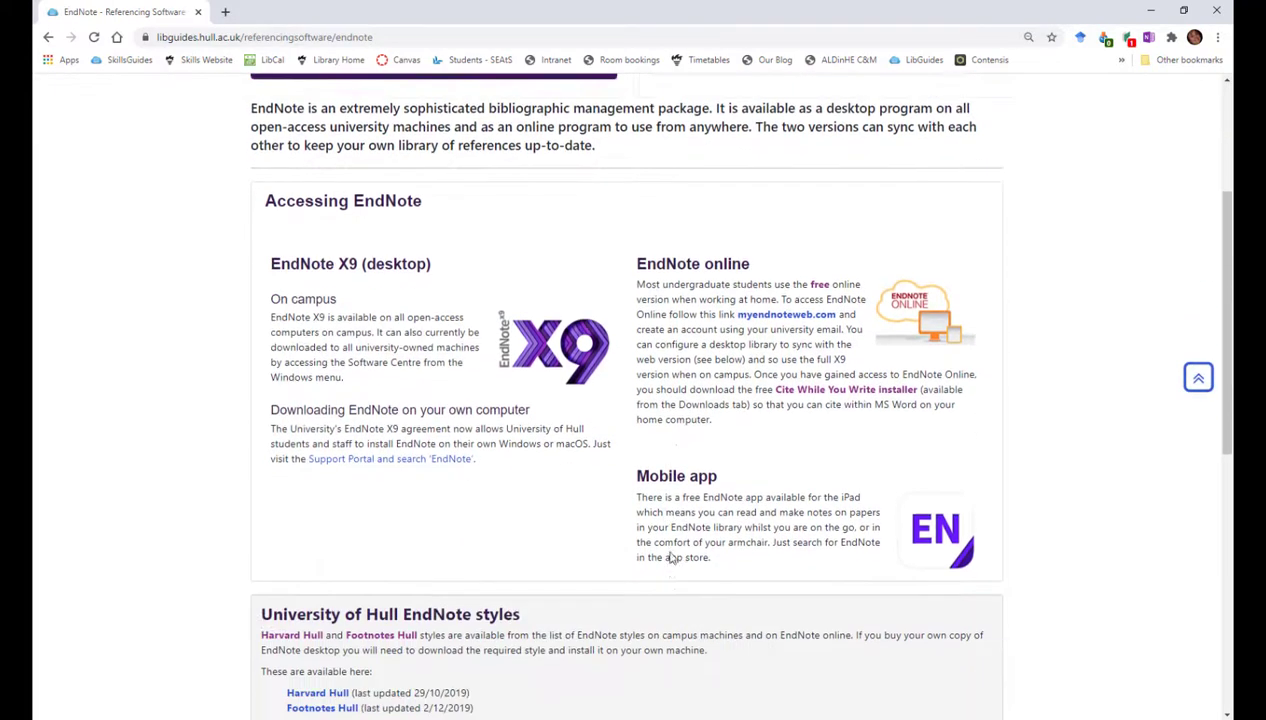
scroll(670, 557, down, 2)
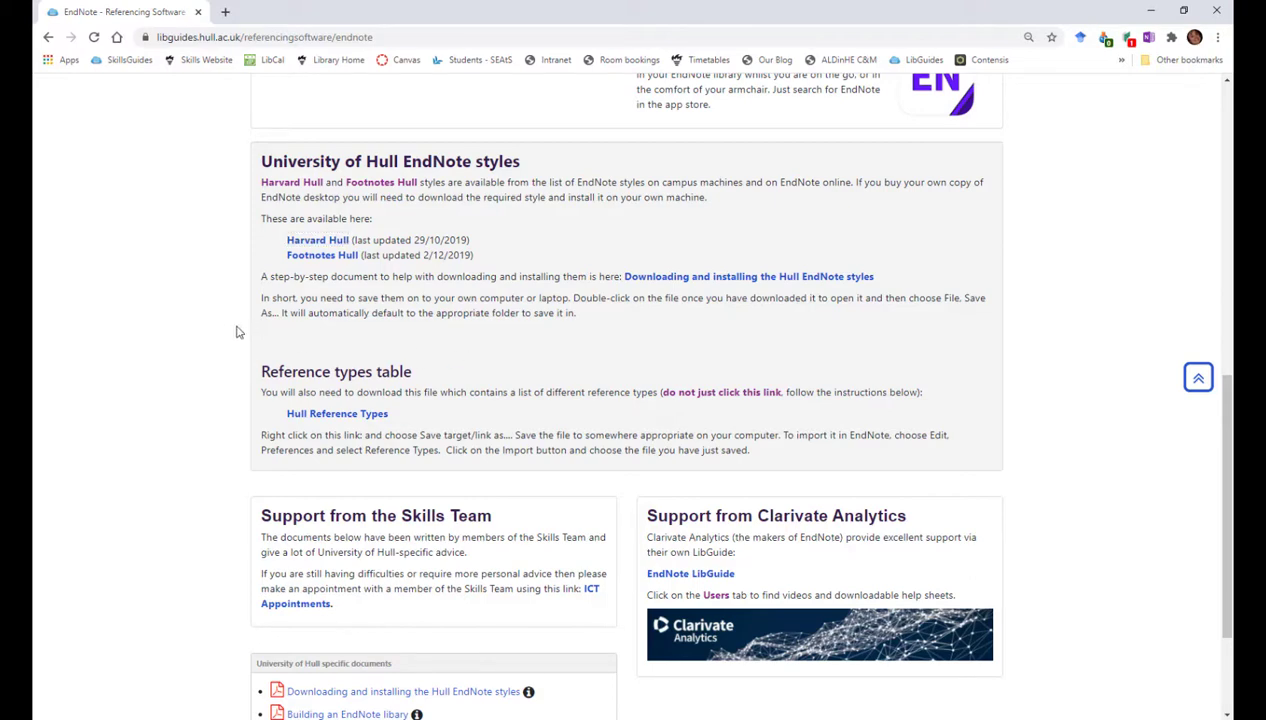
click(330, 262)
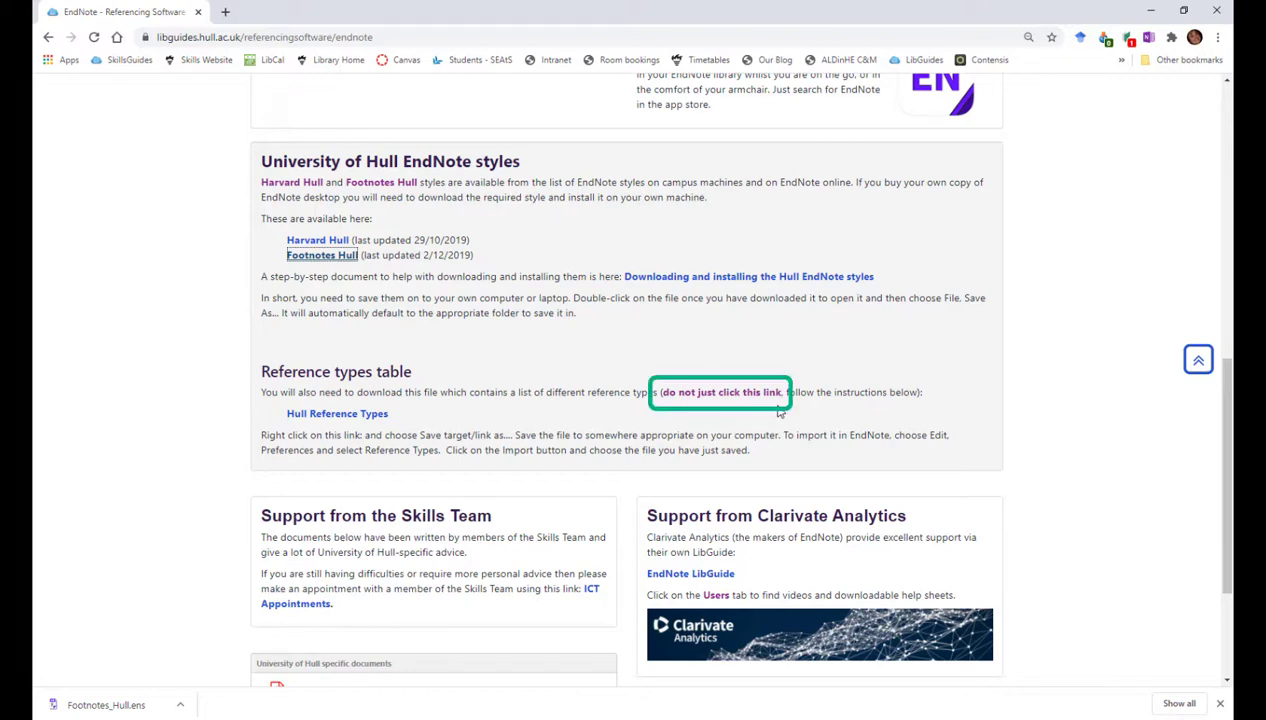
Step: Save the linked Hull Reference Types file to the Downloads folder as Hull_Reference_Types.xml
right_click(355, 422)
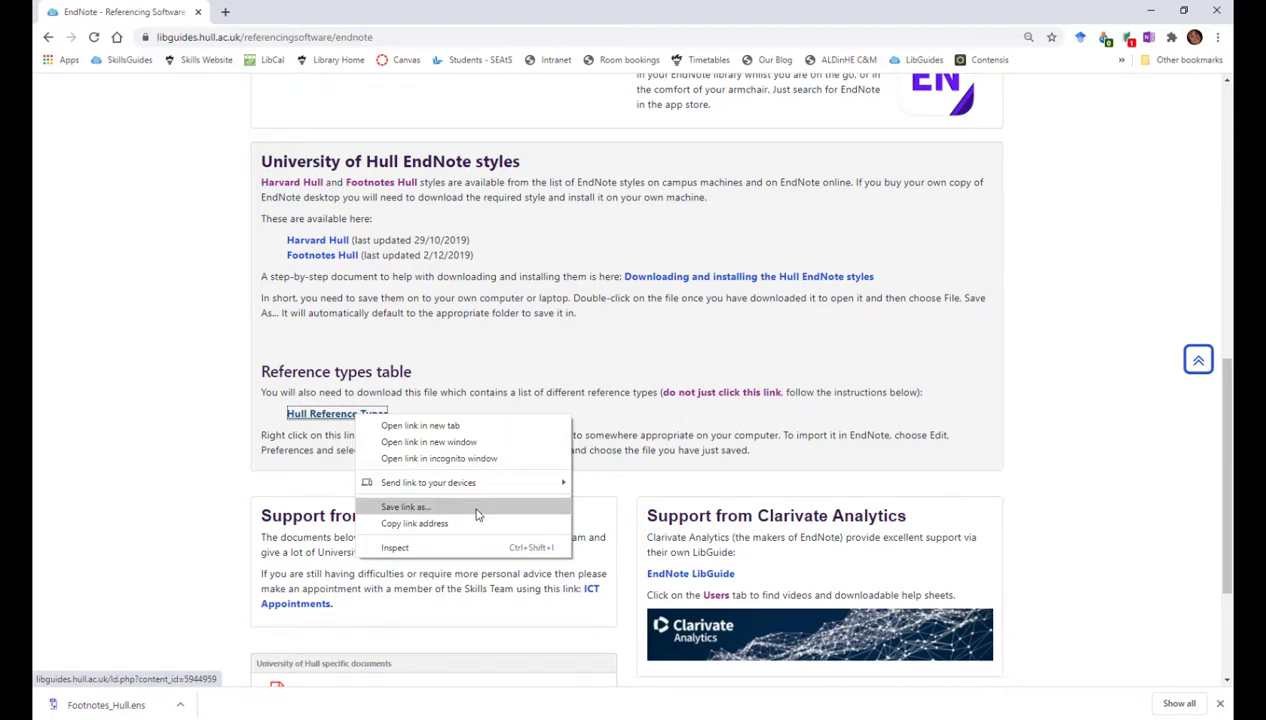
click(410, 507)
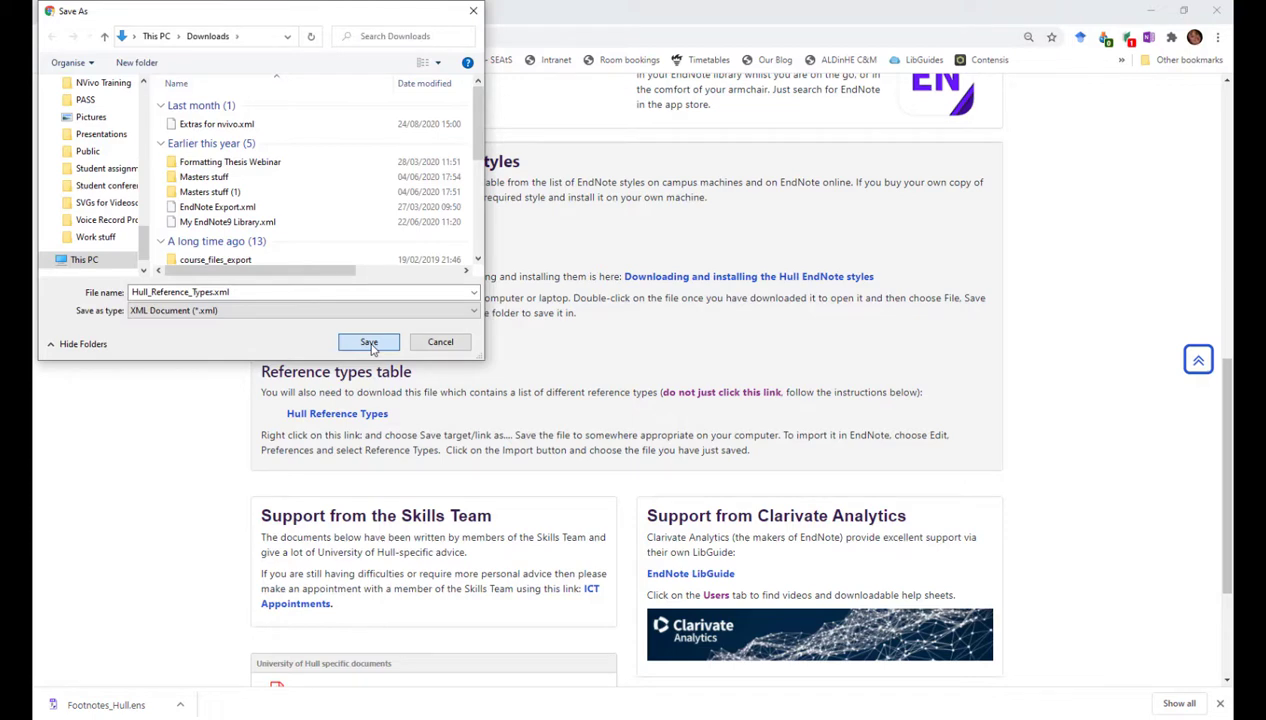
click(369, 342)
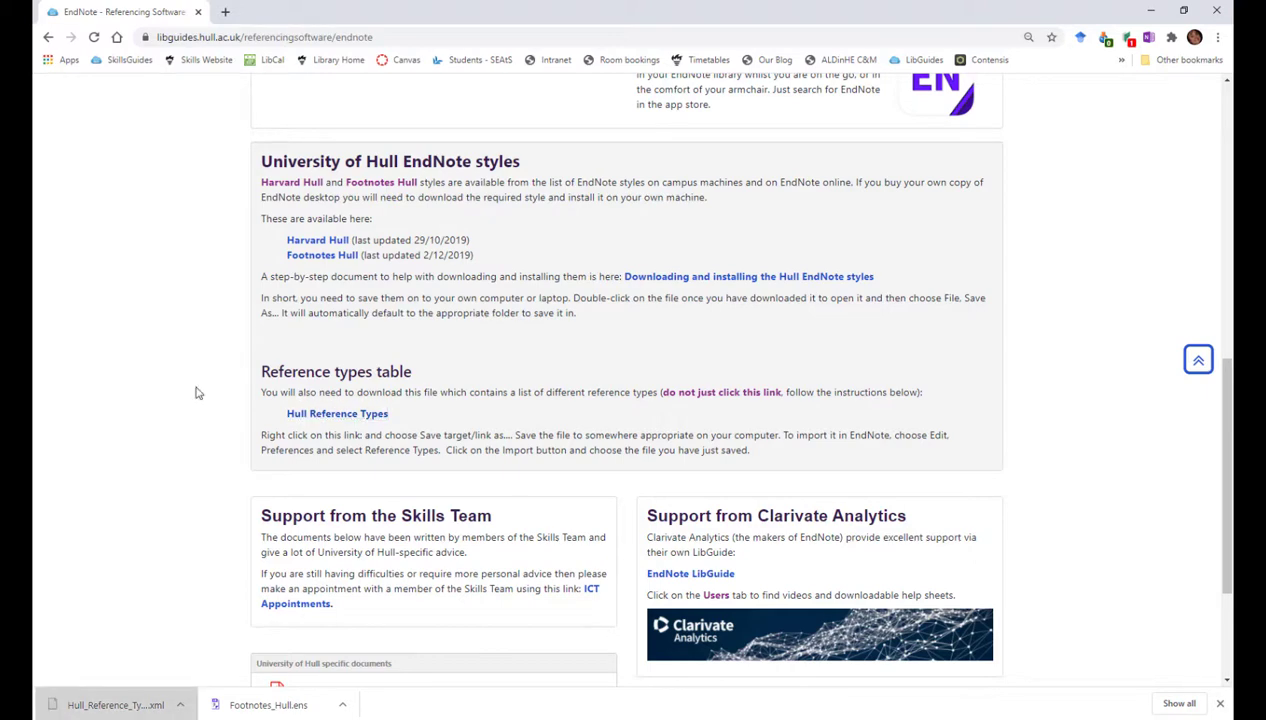
Step: Open the downloaded Footnotes_Hull.ens in EndNote, save it under the style name Footnotes_Hull, replacing the existing style, and close the style
click(262, 706)
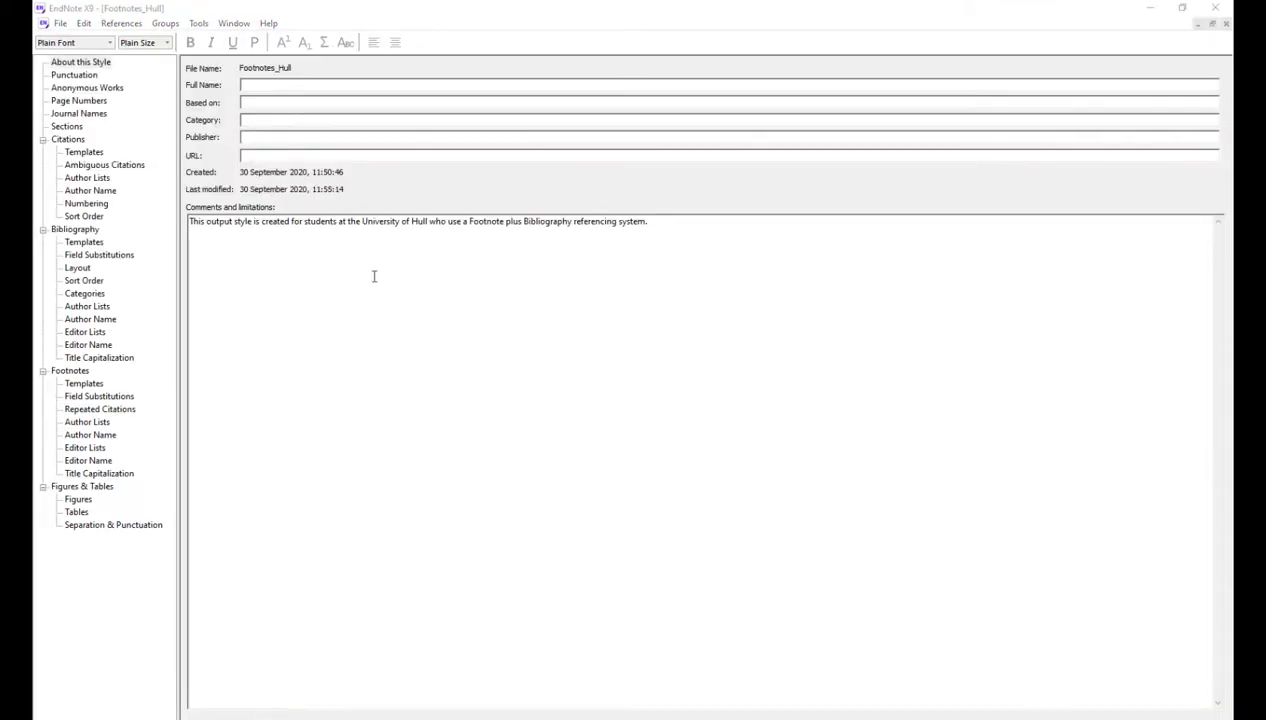
click(60, 25)
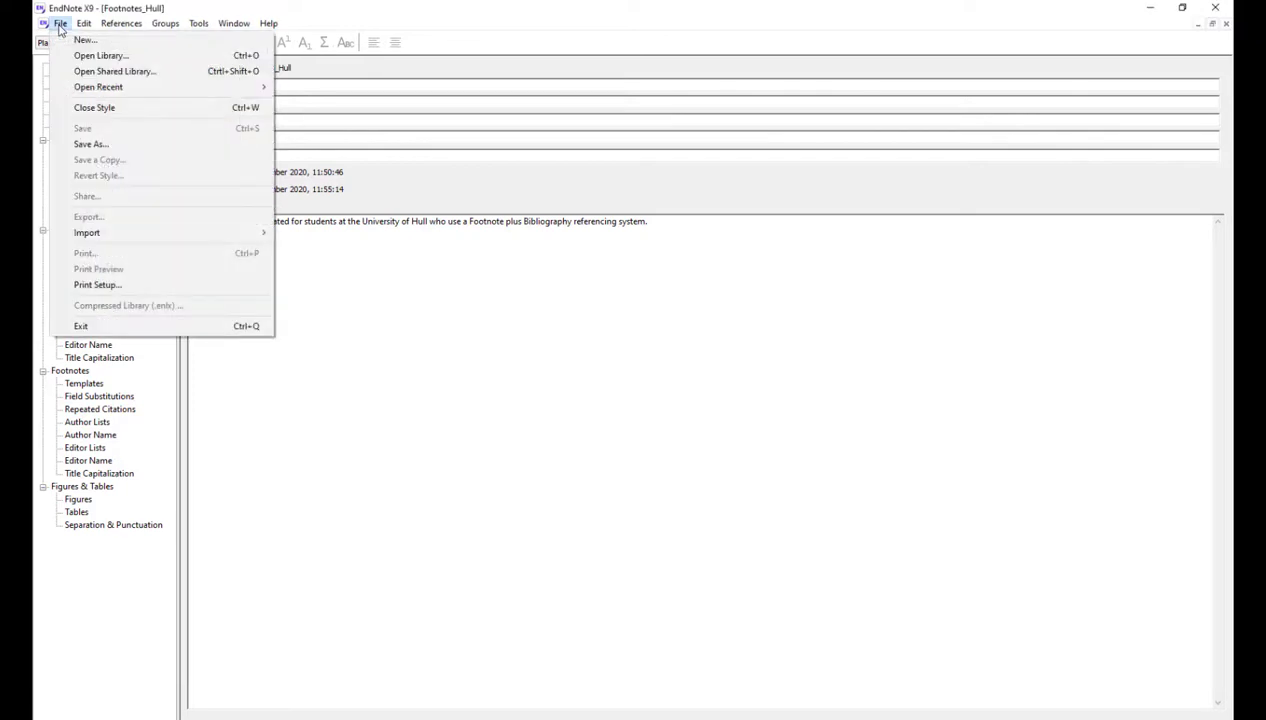
click(82, 145)
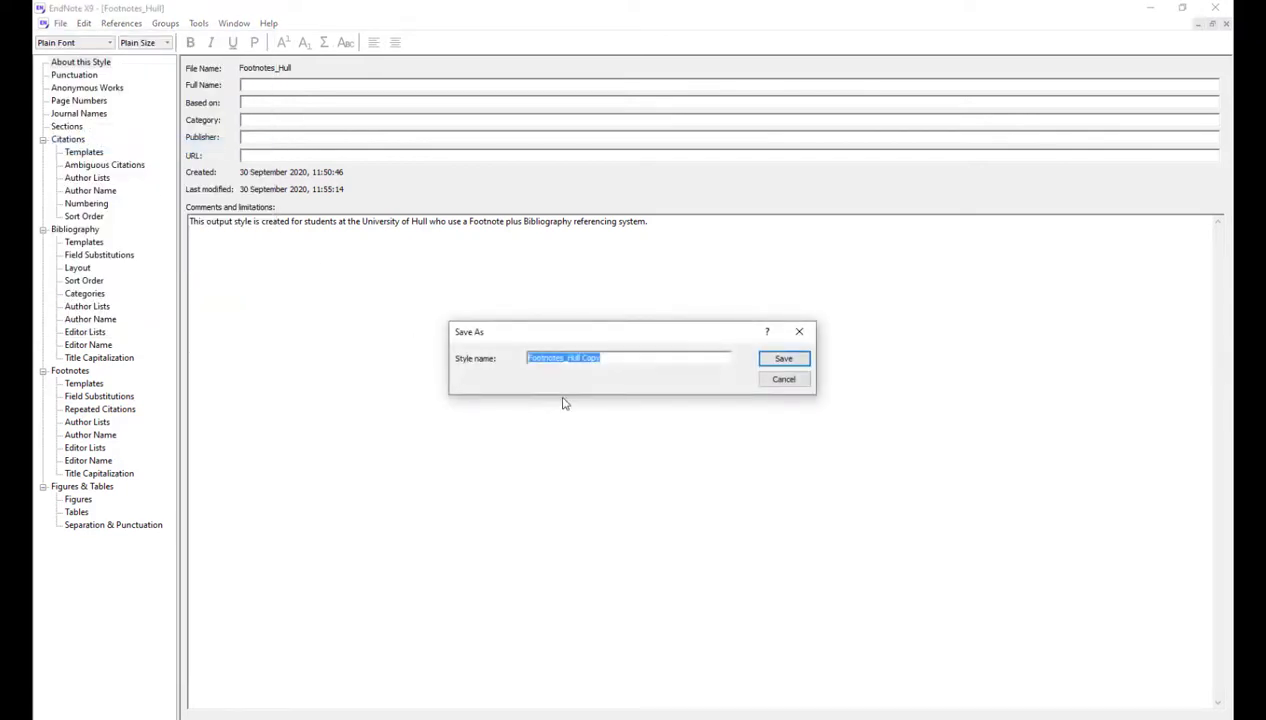
click(609, 358)
key(BackSpace)
key(BackSpace)
key(BackSpace)
key(BackSpace)
key(BackSpace)
click(783, 358)
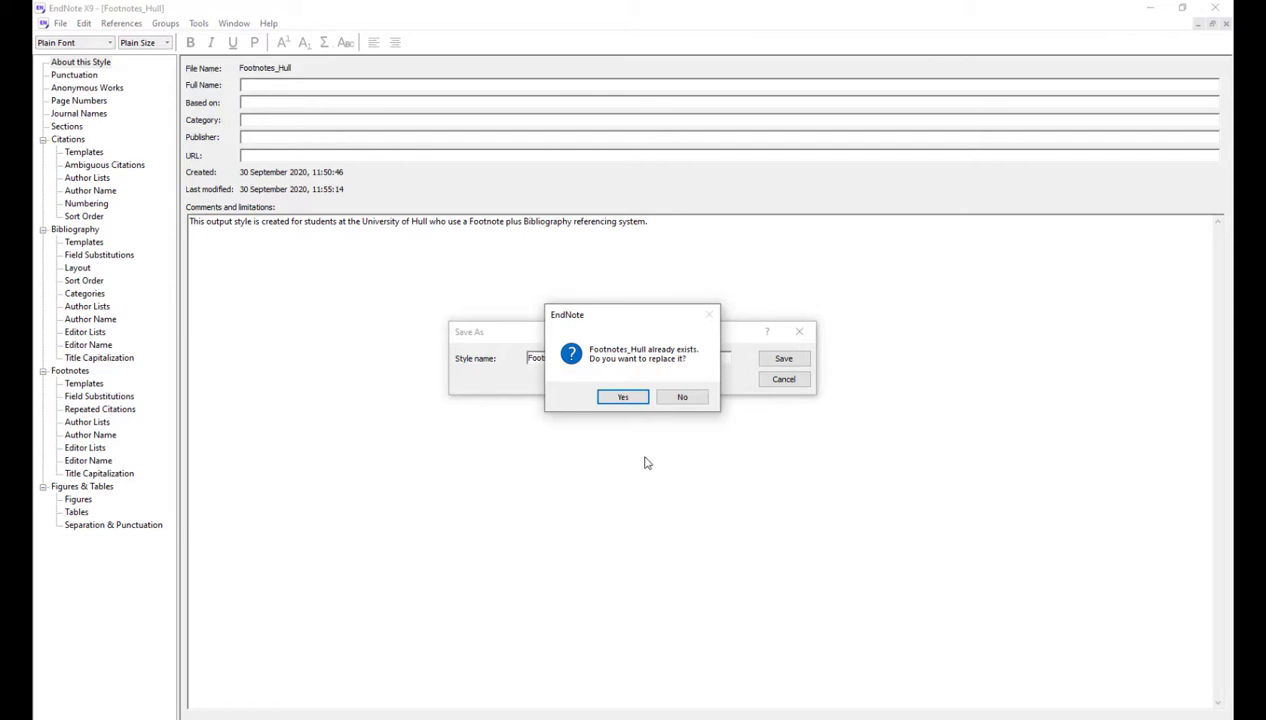
click(640, 400)
click(60, 24)
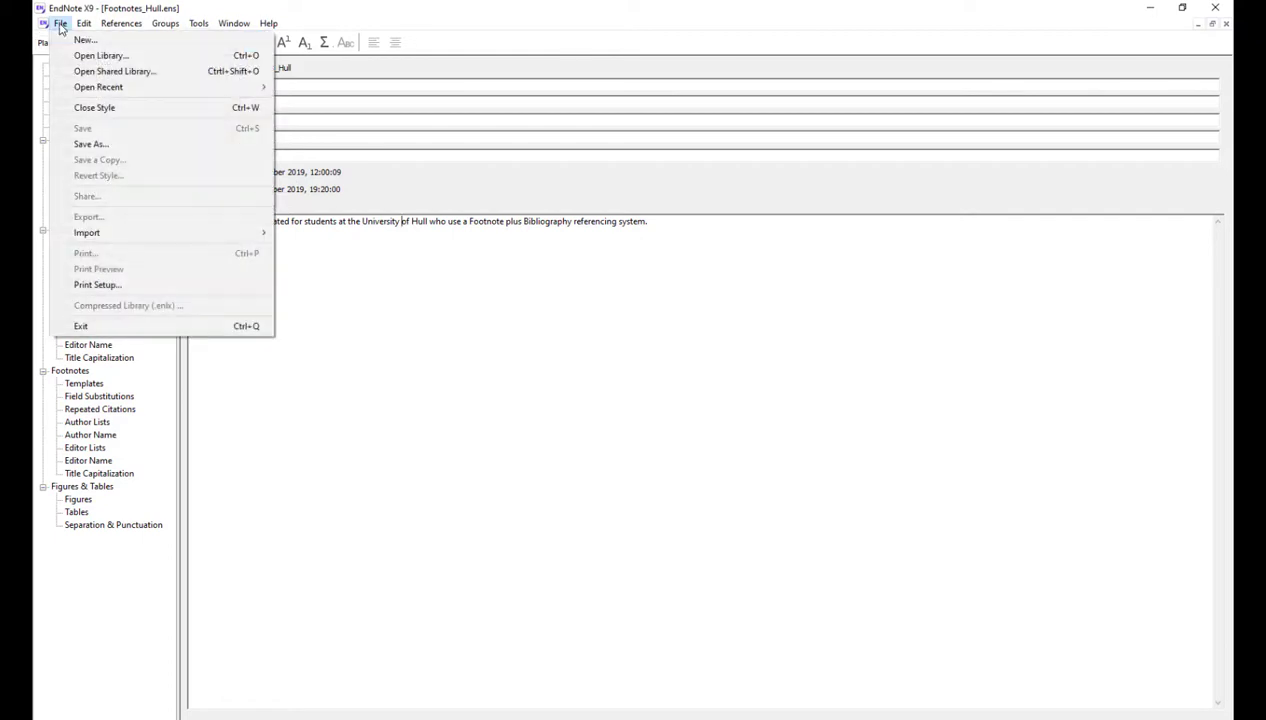
click(82, 109)
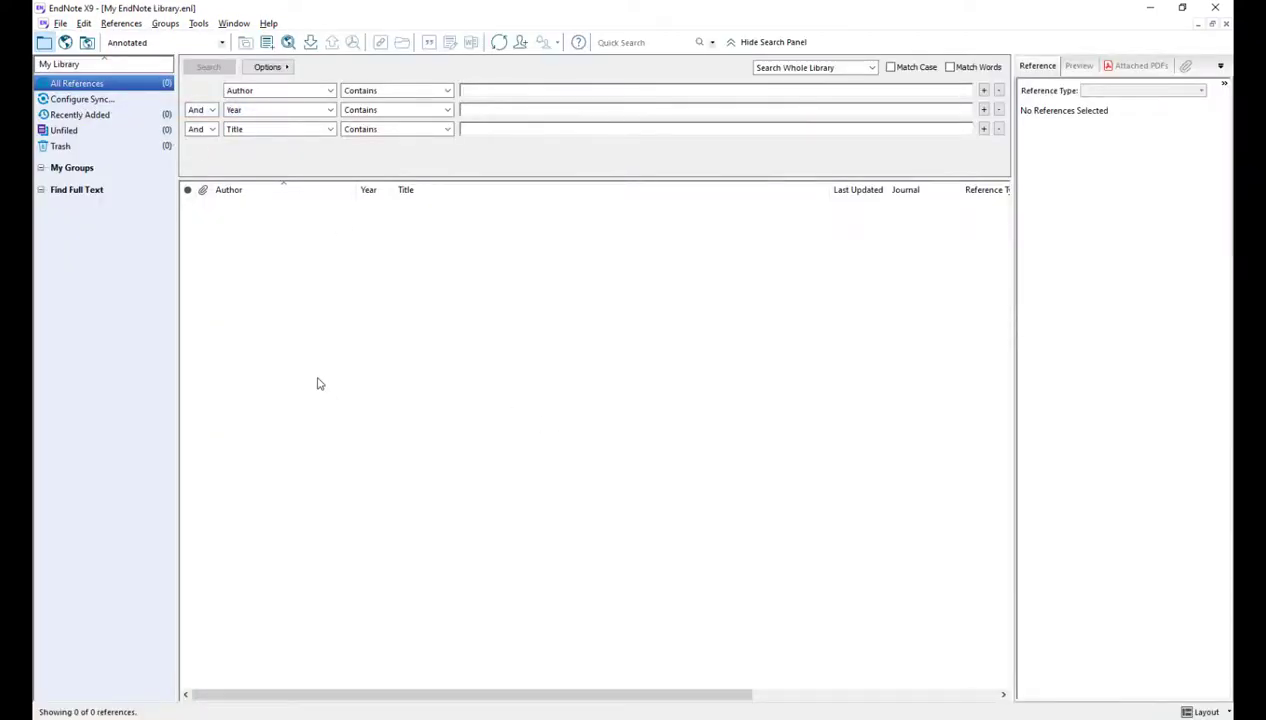
Step: Set the library's output style to Footnotes_Hull, choosing it from the full list of styles
click(222, 43)
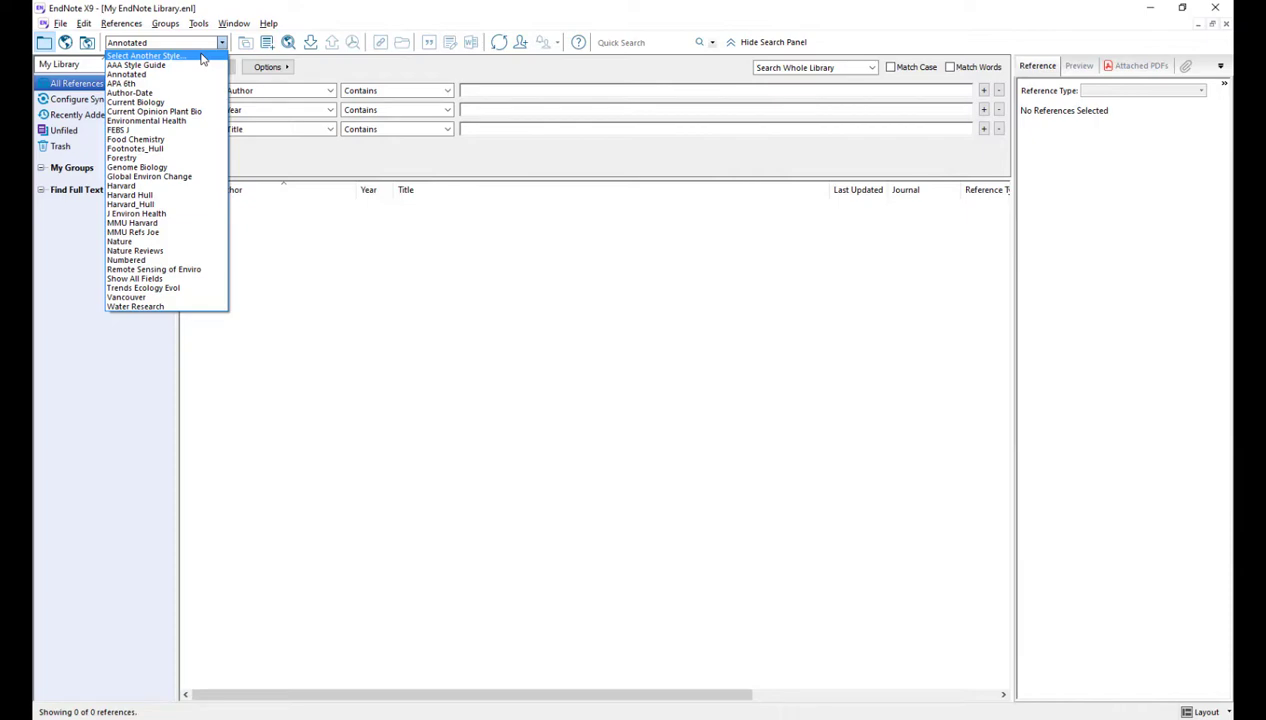
click(202, 57)
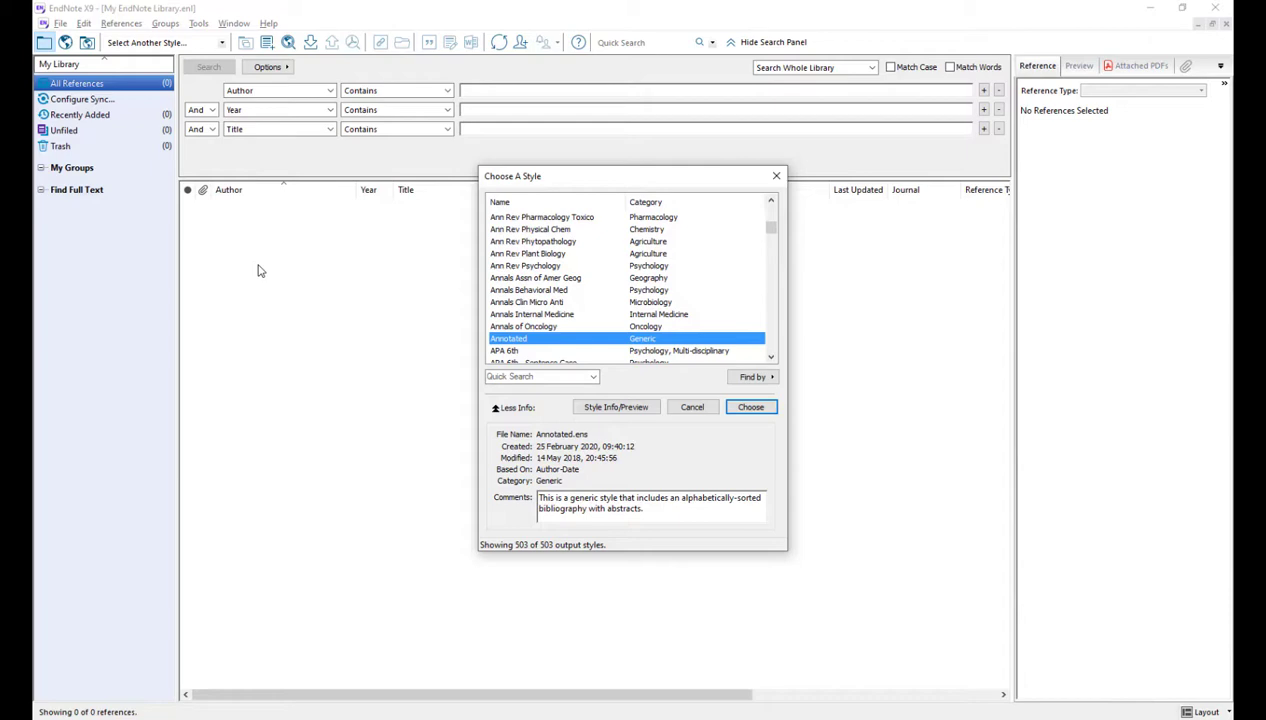
key(f)
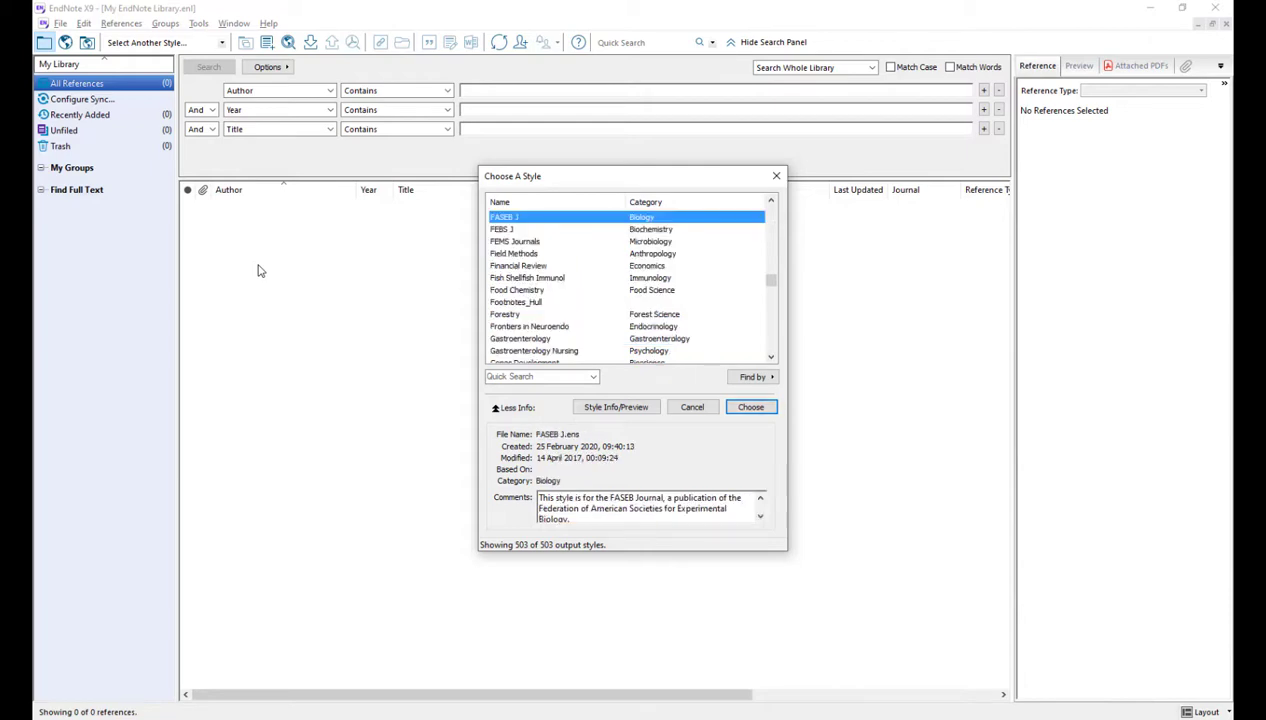
click(521, 303)
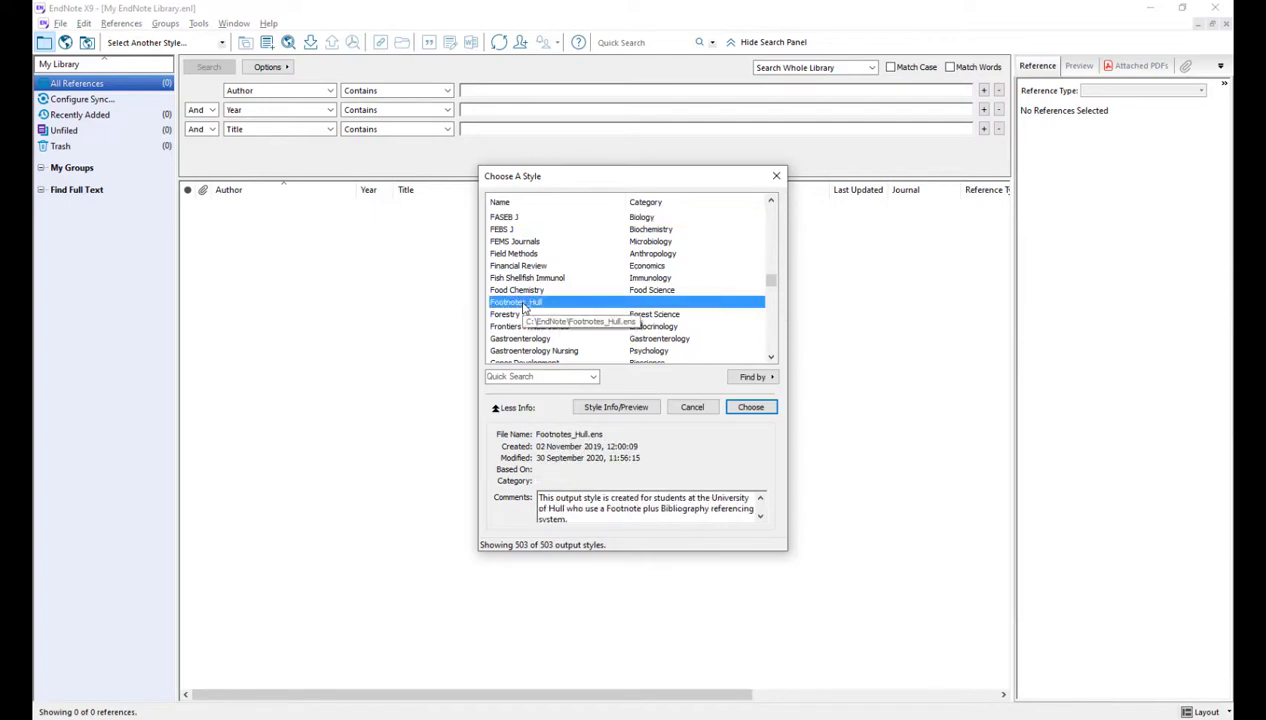
click(731, 406)
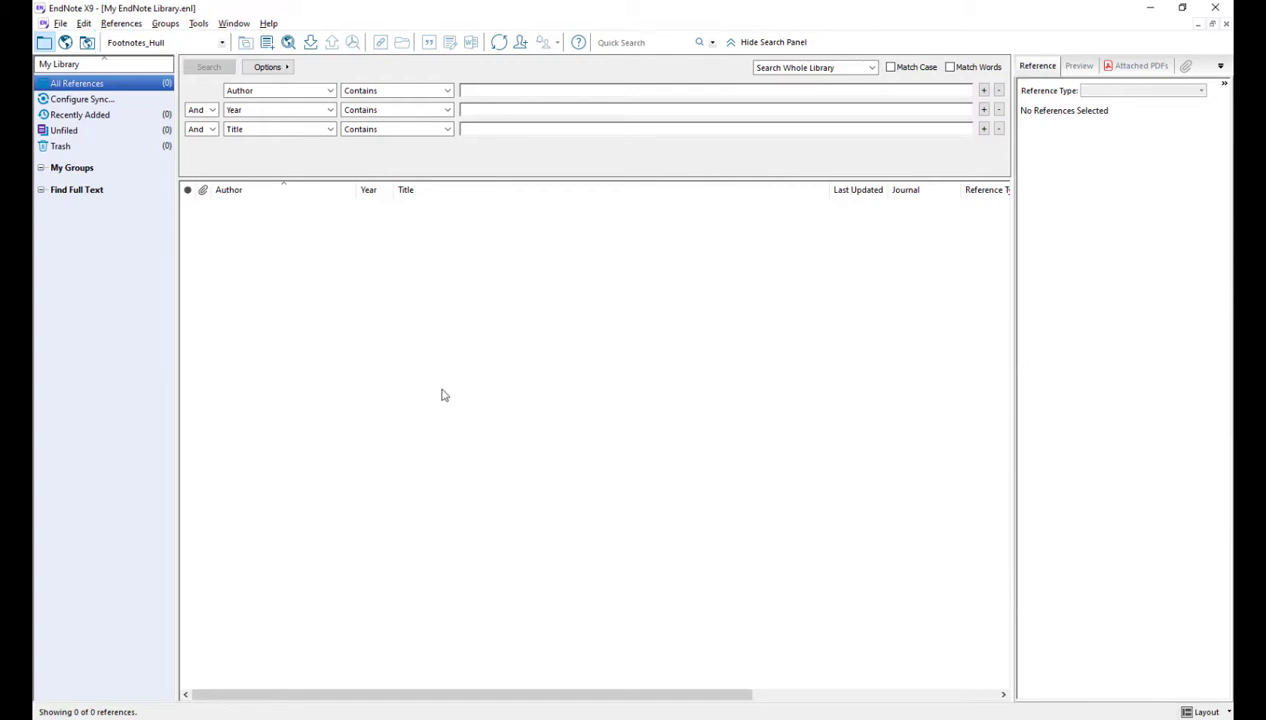
Step: Import Hull_Reference_Types.xml from the Downloads folder as the reference type table in the EndNote preferences and apply the change
click(84, 23)
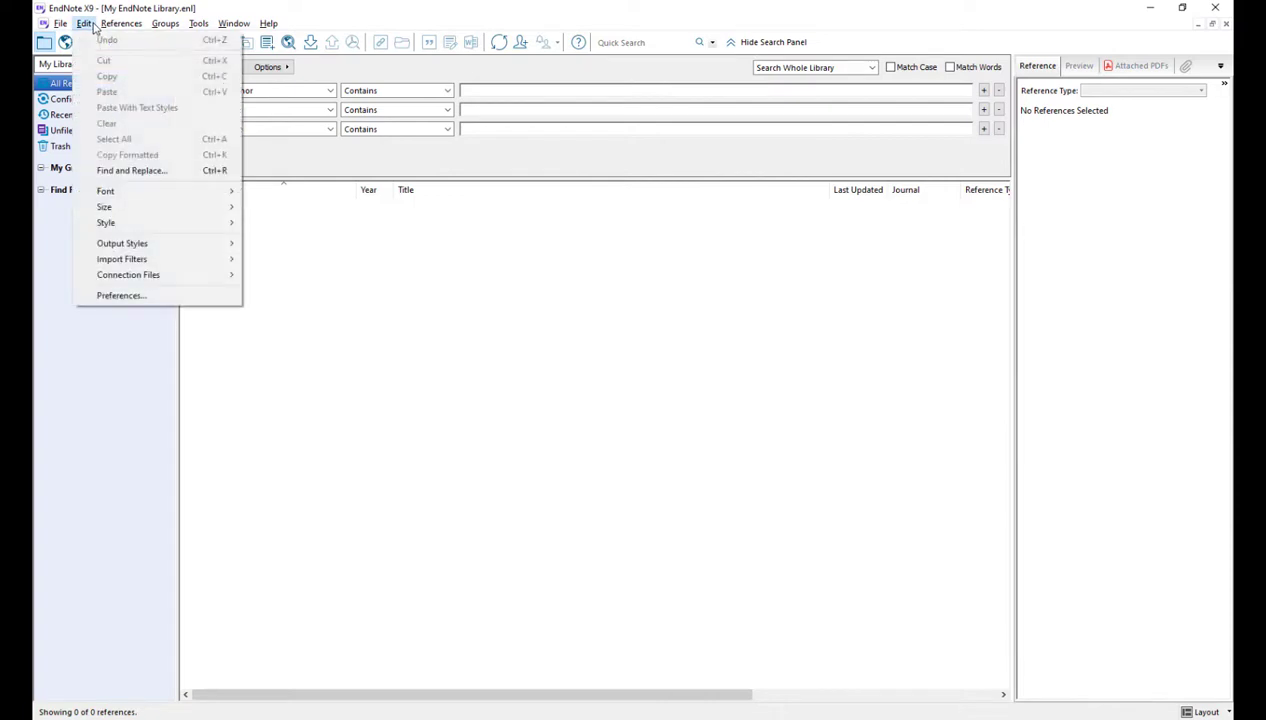
click(142, 296)
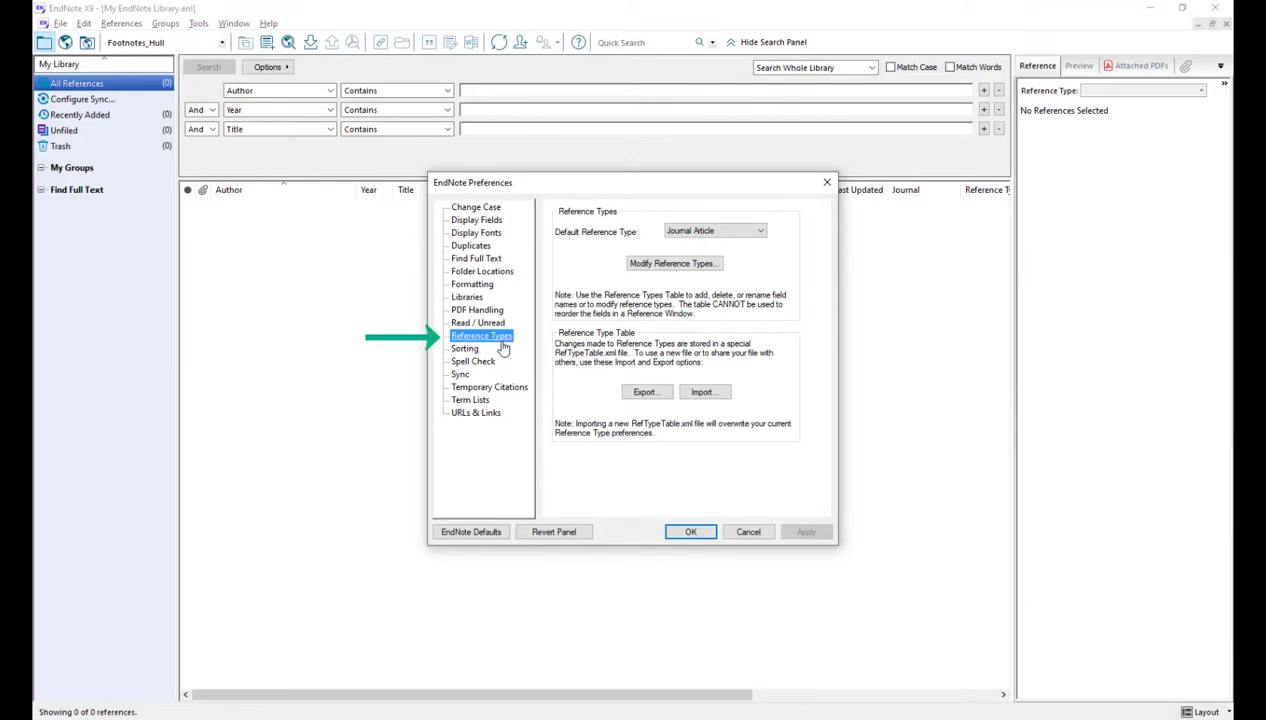
click(719, 399)
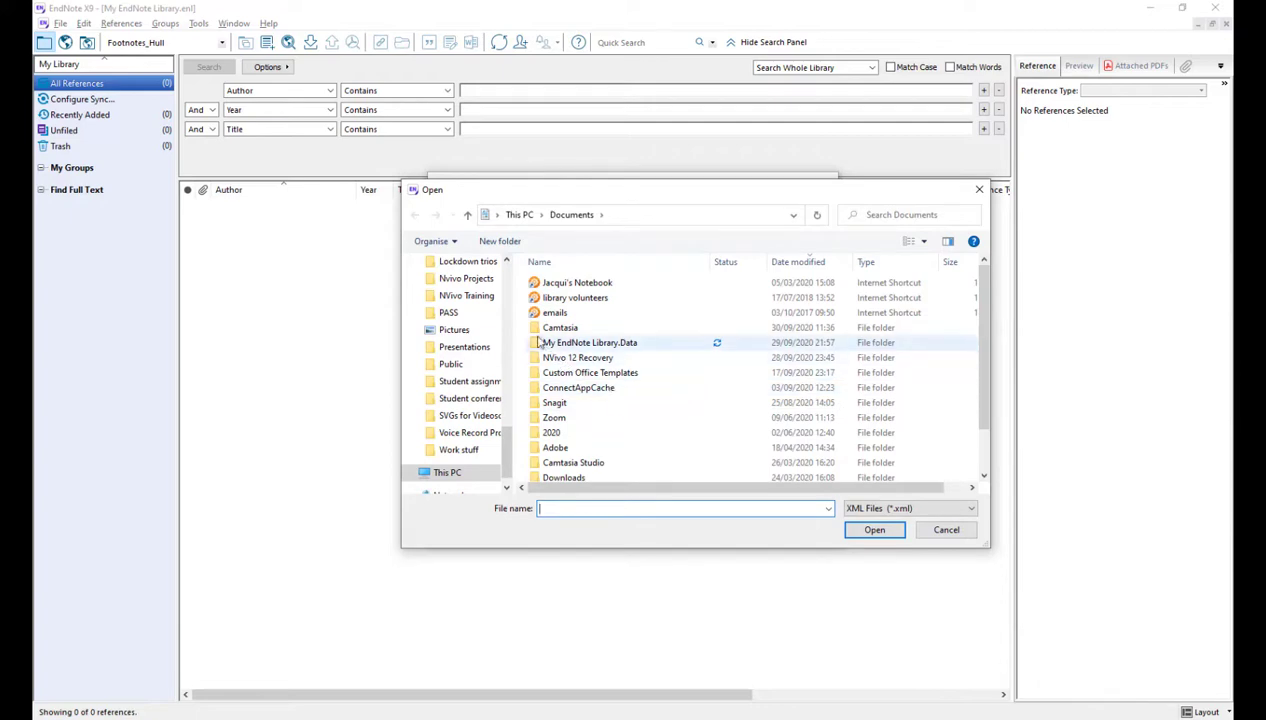
scroll(507, 281, up, 4)
scroll(507, 281, up, 5)
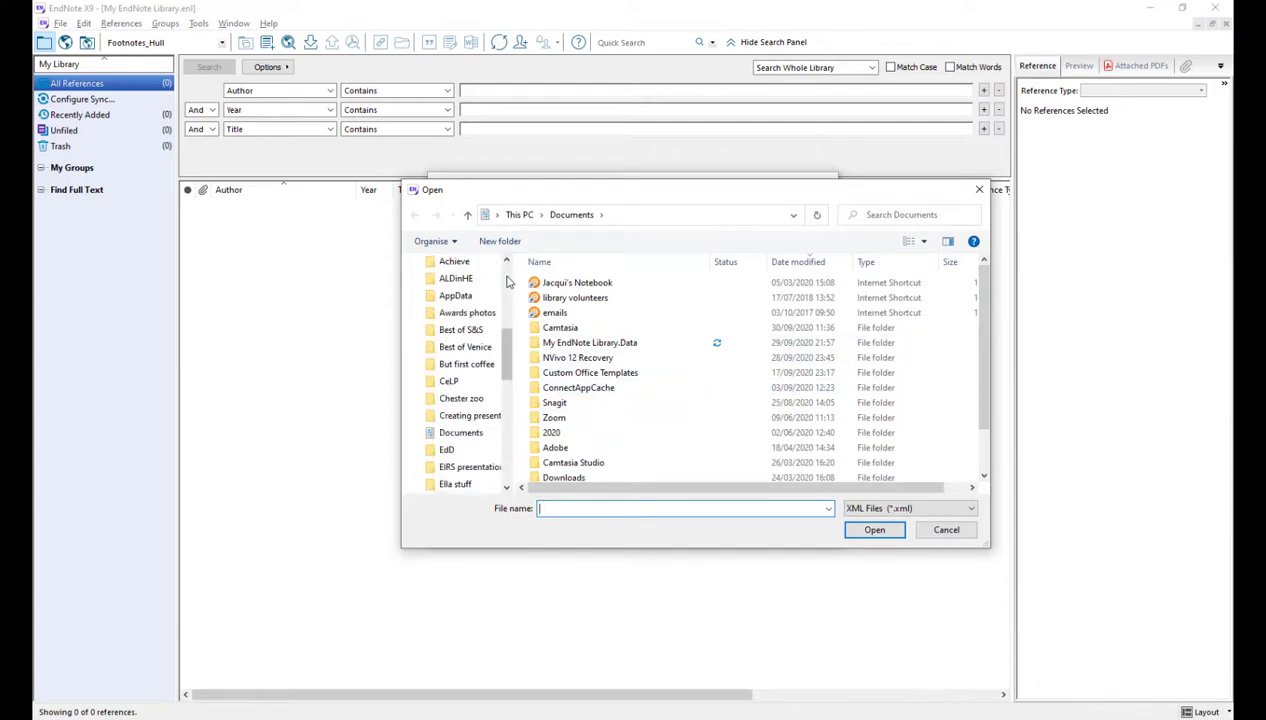
scroll(507, 281, up, 2)
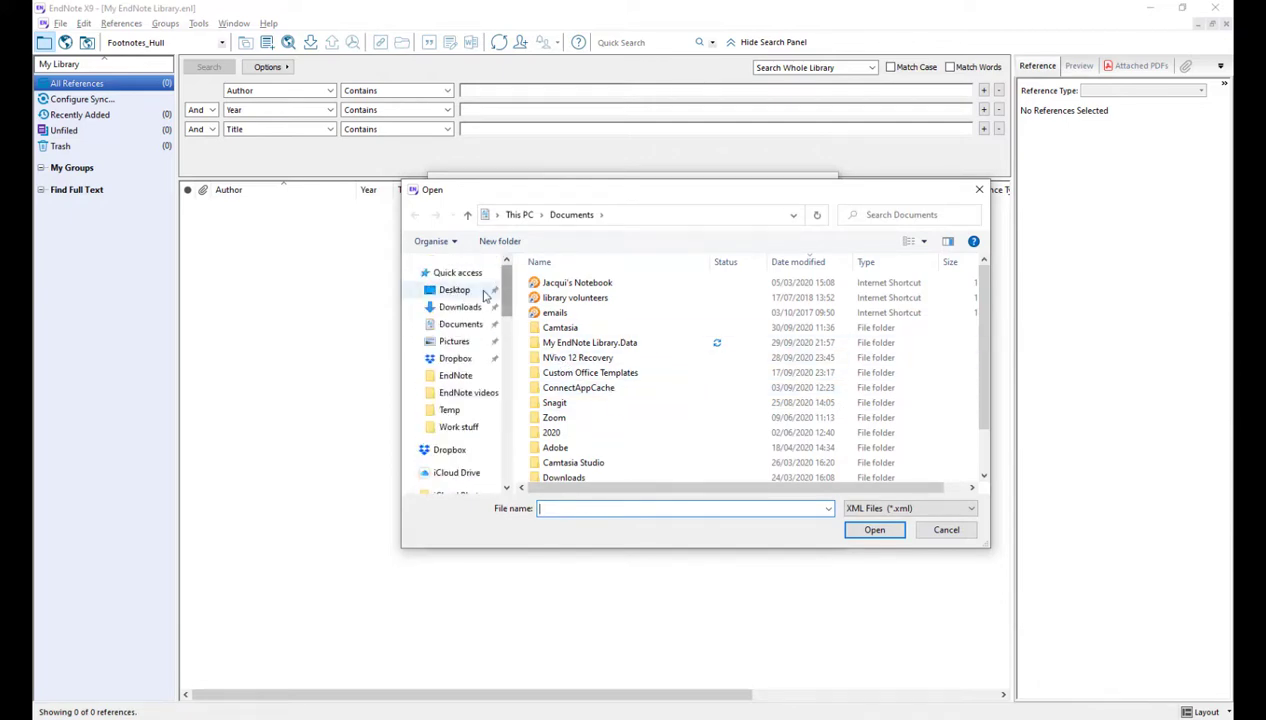
click(458, 307)
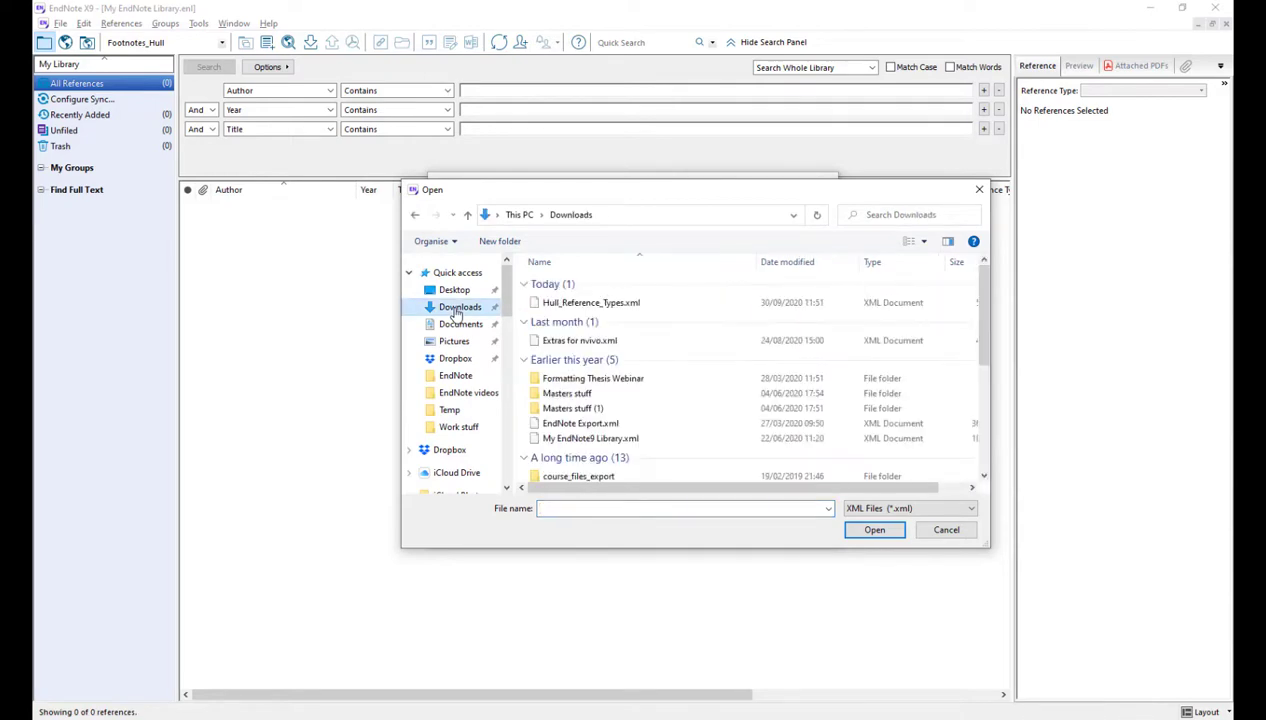
click(591, 306)
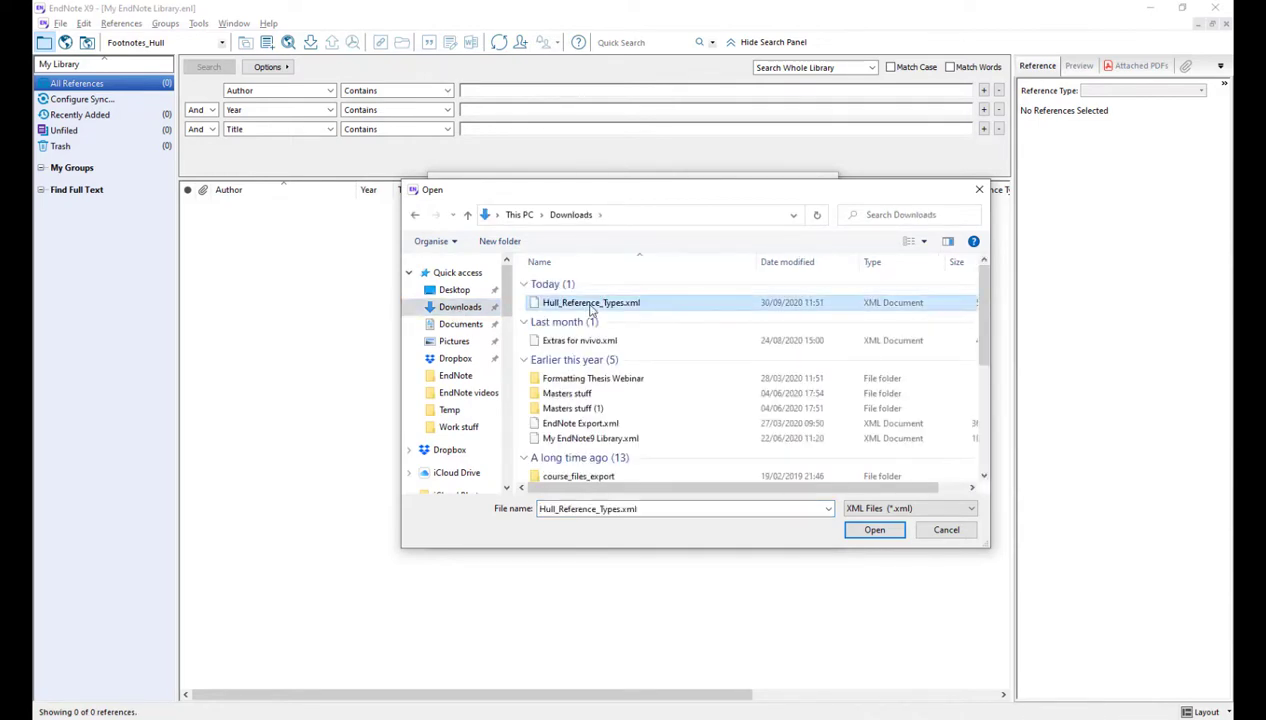
click(876, 530)
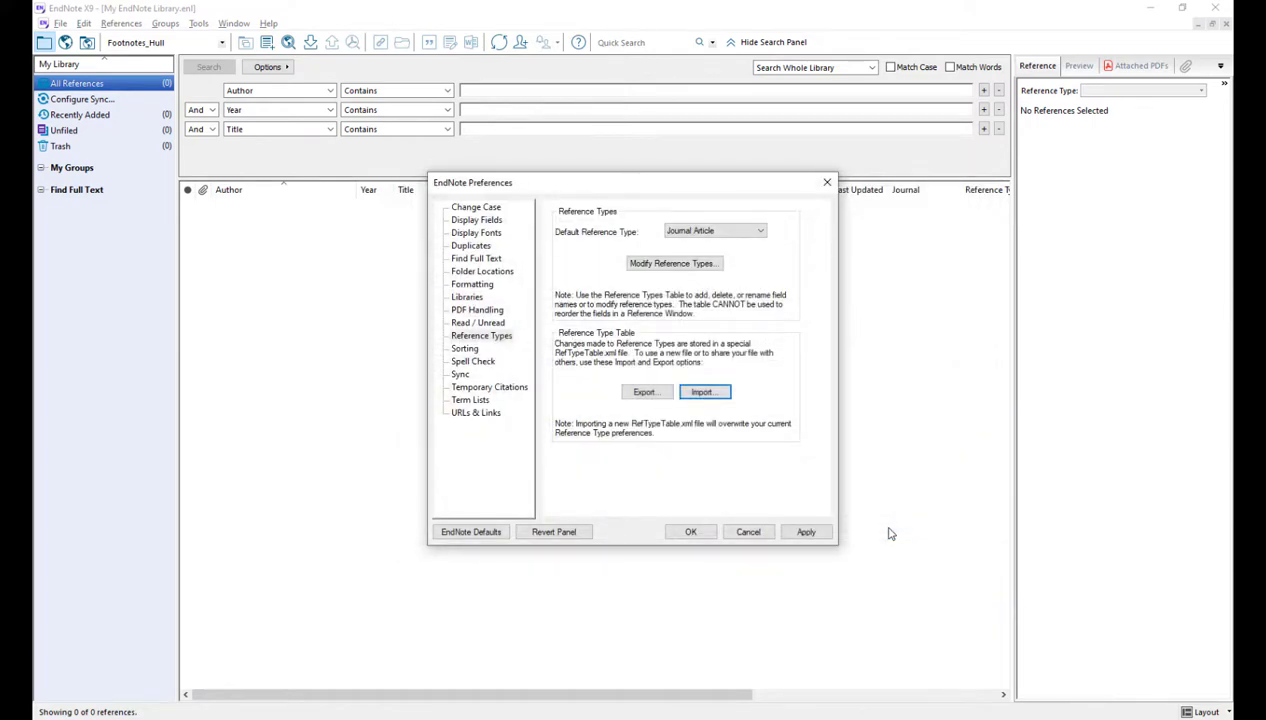
click(815, 536)
click(691, 533)
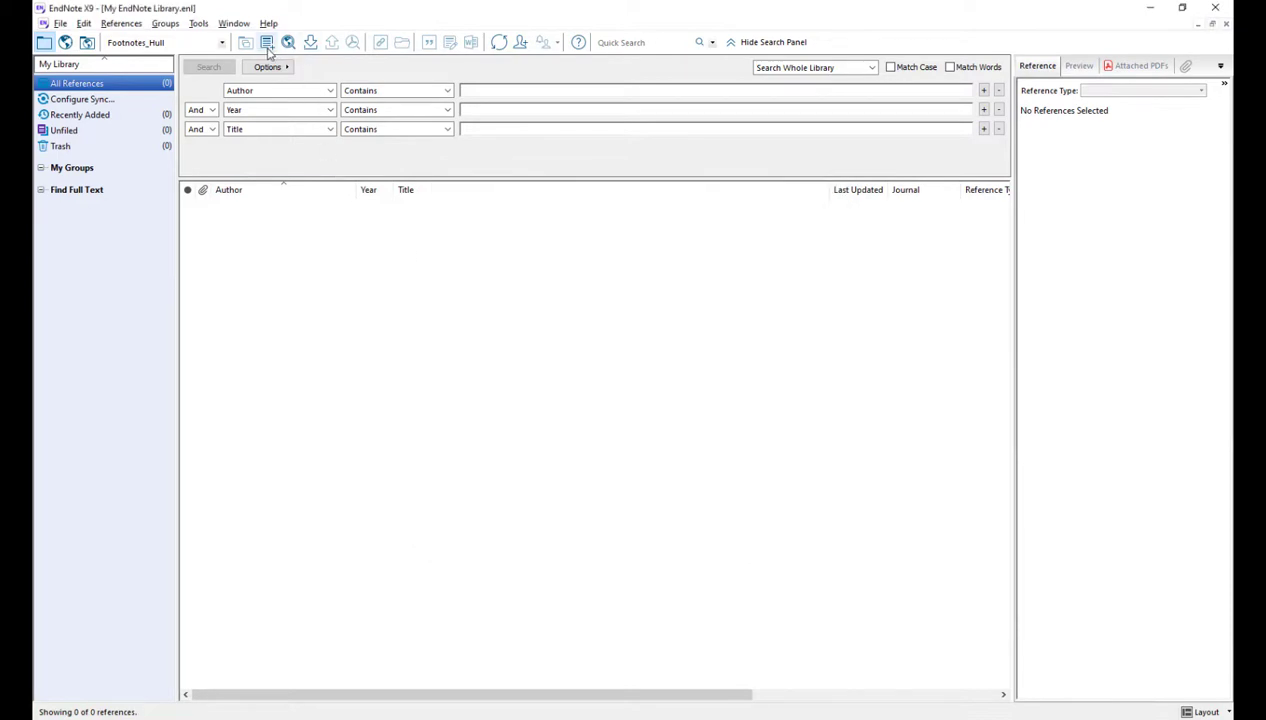
Step: Open a blank new reference to examine the imported Hull reference types, and close it without entering anything
click(266, 43)
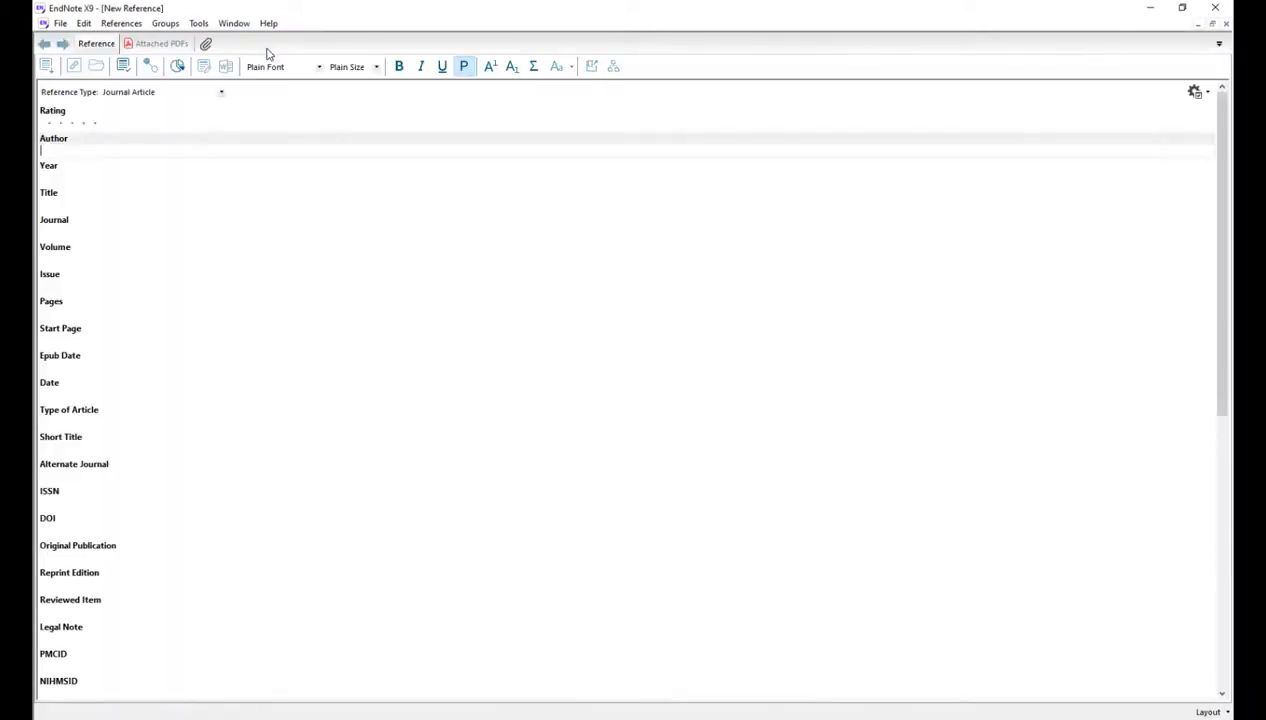
click(221, 93)
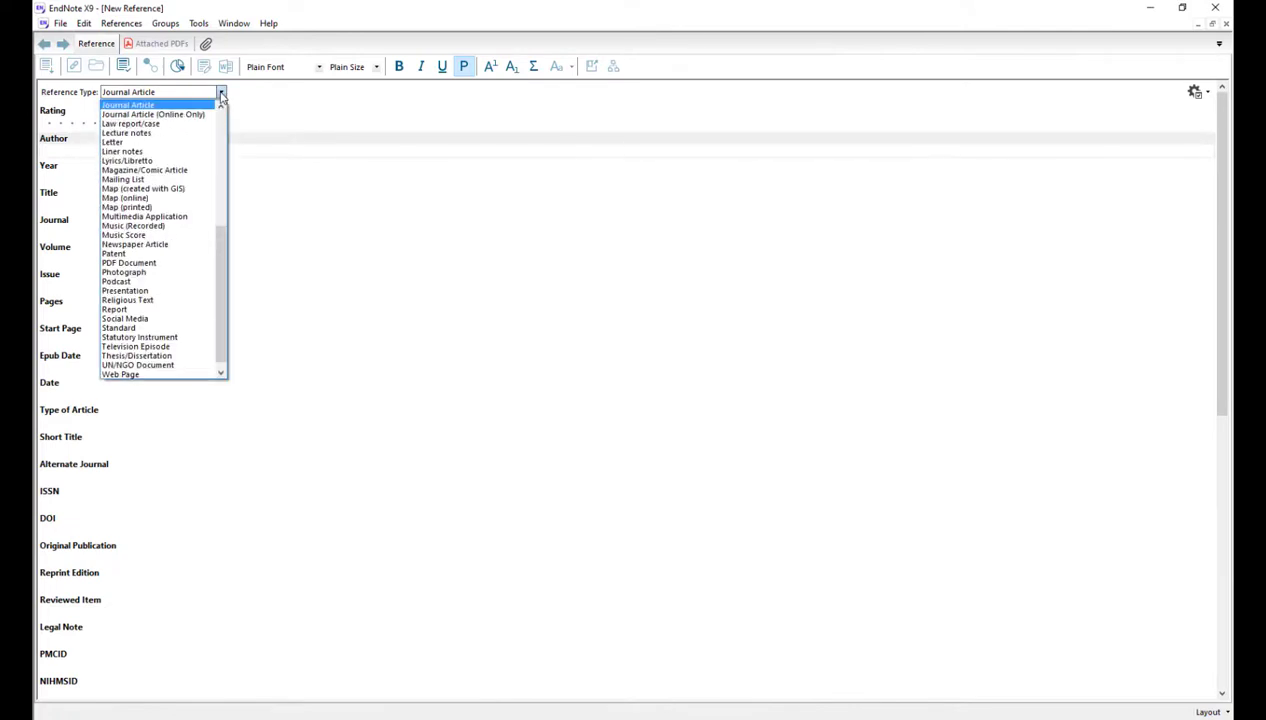
scroll(221, 296, down, 1)
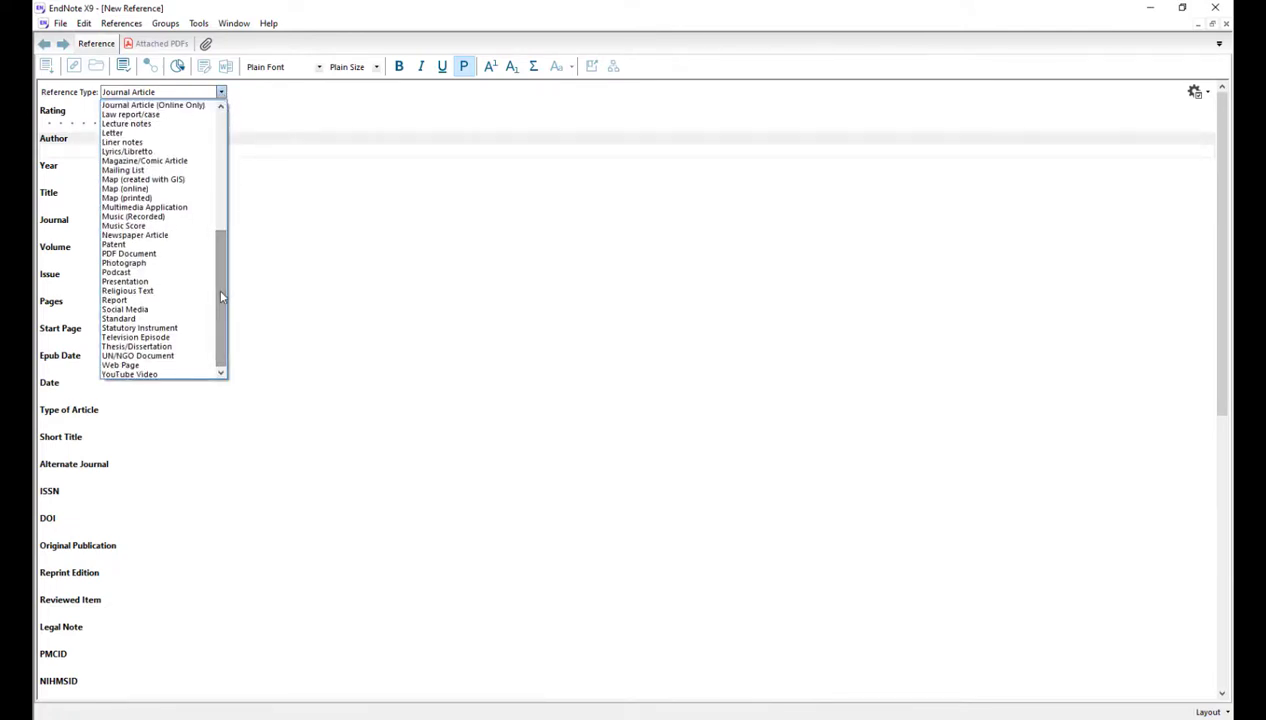
drag(222, 296, 200, 212)
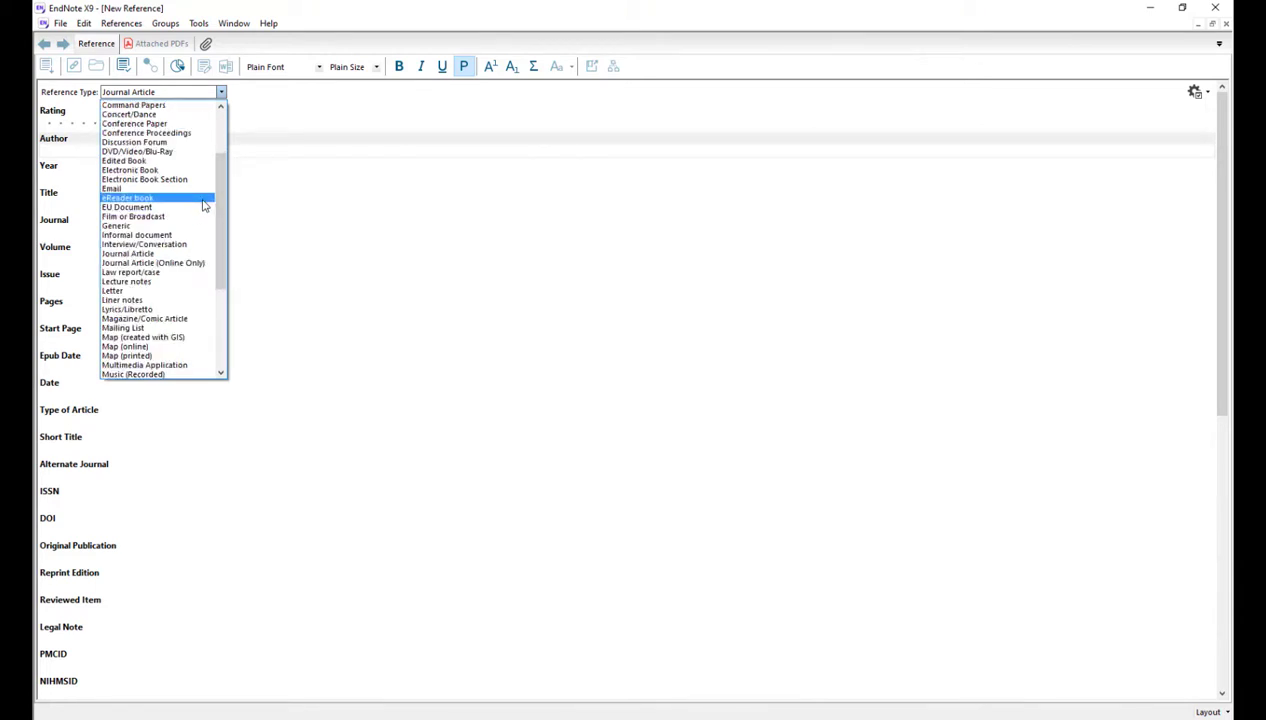
click(1226, 24)
click(1226, 24)
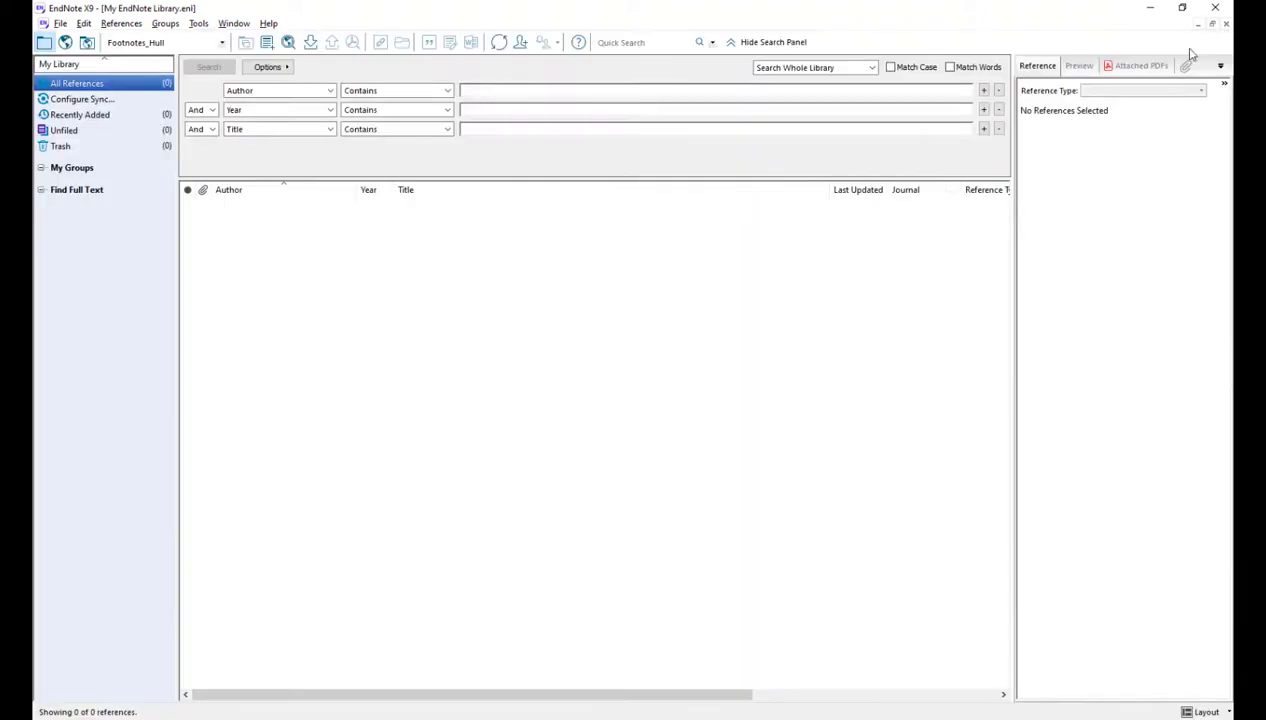